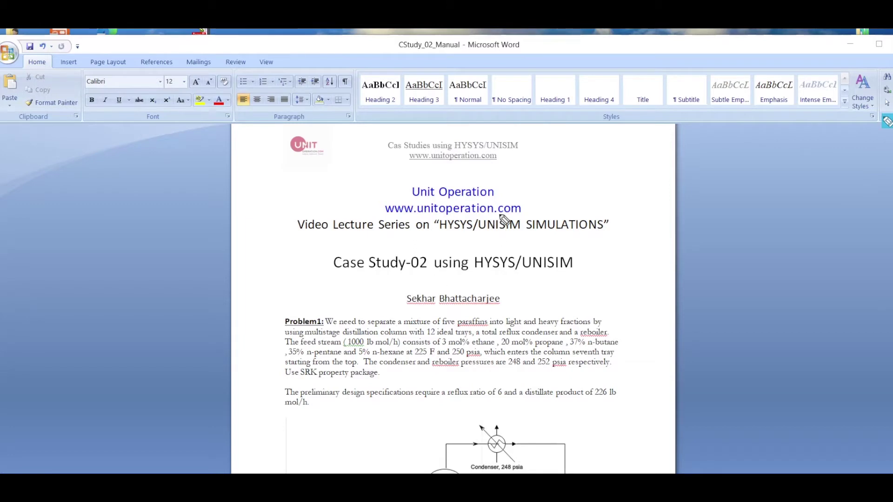
Mark the website address with an arrow and underline "Case Study", "HYSYS" and "UNISIM" in the document title
{"action": "mouse_move", "coordinate": [527, 212]}
{"action": "left_mouse_down"}
{"action": "mouse_move", "coordinate": [559, 212]}
{"action": "mouse_move", "coordinate": [533, 219]}
{"action": "left_mouse_up"}
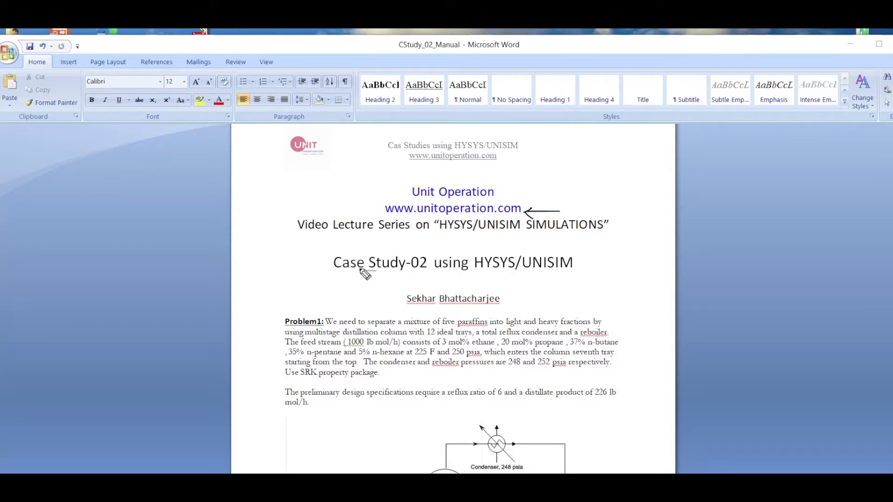
{"action": "left_click_drag", "start_coordinate": [340, 270], "coordinate": [380, 274]}
{"action": "left_click_drag", "start_coordinate": [471, 275], "coordinate": [561, 271]}
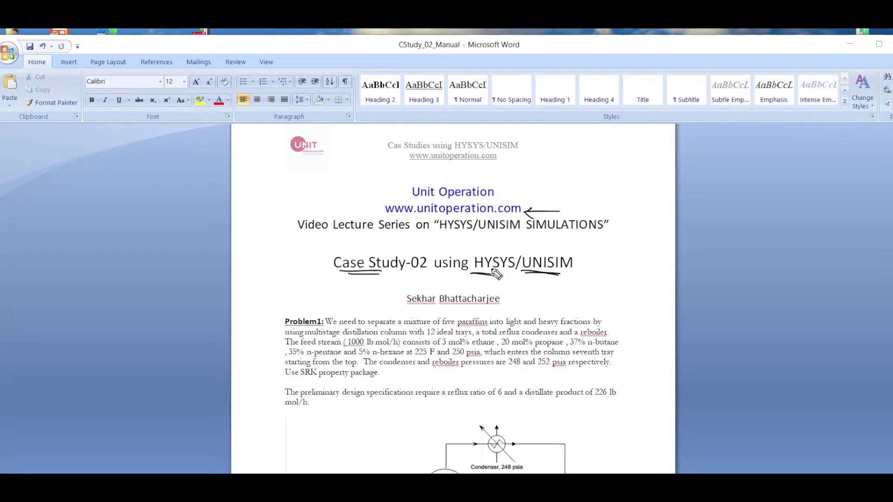
Mark the distillation column, the condenser and the reboiler with pen strokes on the process diagram
{"action": "left_click_drag", "start_coordinate": [491, 248], "coordinate": [510, 244]}
{"action": "scroll", "coordinate": [650, 179], "scroll_direction": "down", "scroll_amount": 6}
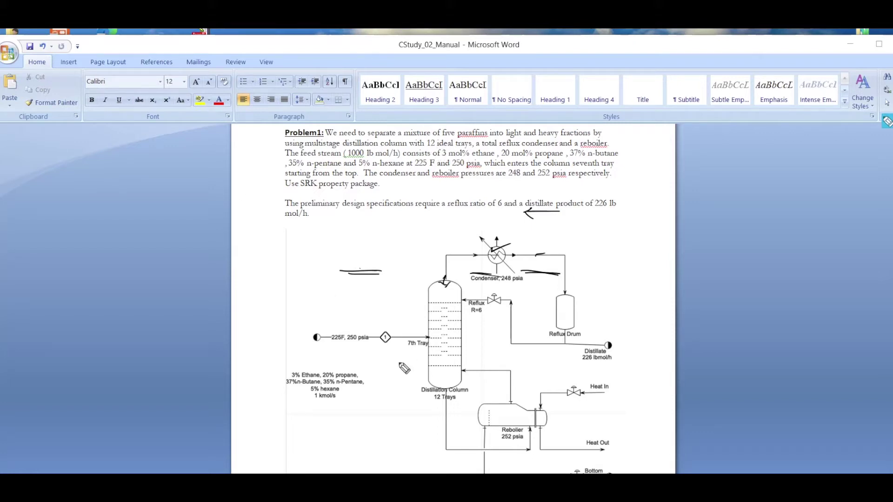
{"action": "left_click_drag", "start_coordinate": [428, 405], "coordinate": [444, 397]}
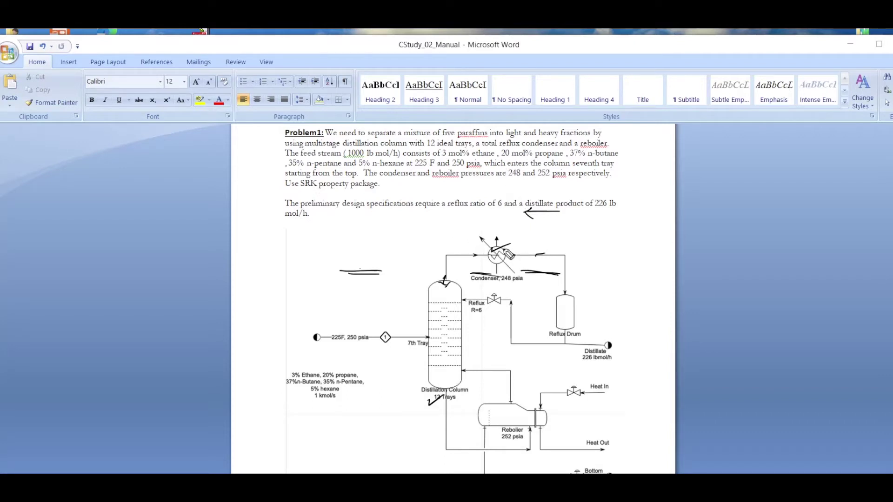
{"action": "left_click_drag", "start_coordinate": [526, 247], "coordinate": [515, 252]}
{"action": "left_click_drag", "start_coordinate": [495, 395], "coordinate": [513, 389]}
Strike out the diagram's 1 kmol/s, write 1000 lbmol/h beside it, and mark the feed rate and feed components
{"action": "mouse_move", "coordinate": [316, 396]}
{"action": "left_mouse_down"}
{"action": "mouse_move", "coordinate": [336, 397]}
{"action": "mouse_move", "coordinate": [344, 410]}
{"action": "mouse_move", "coordinate": [413, 394]}
{"action": "mouse_move", "coordinate": [403, 417]}
{"action": "left_mouse_up"}
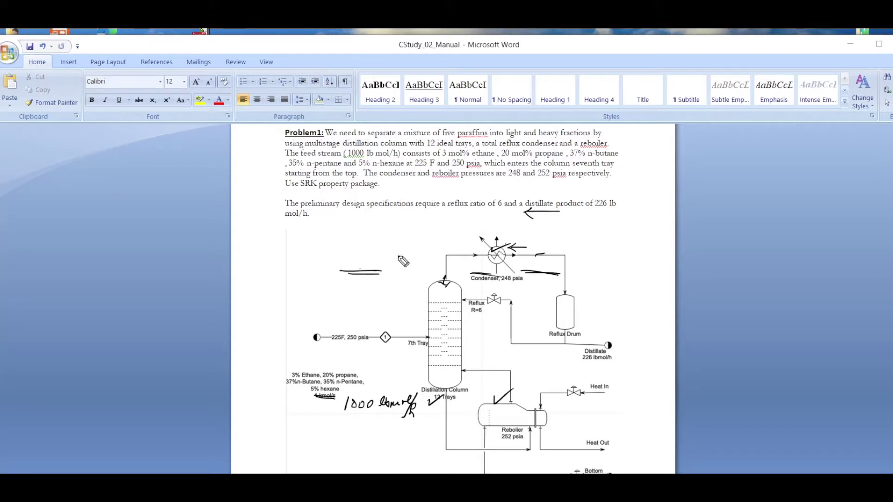
{"action": "left_click_drag", "start_coordinate": [348, 159], "coordinate": [372, 158]}
{"action": "left_click_drag", "start_coordinate": [298, 368], "coordinate": [312, 361]}
{"action": "left_click_drag", "start_coordinate": [339, 371], "coordinate": [346, 370]}
{"action": "left_click_drag", "start_coordinate": [367, 383], "coordinate": [385, 383]}
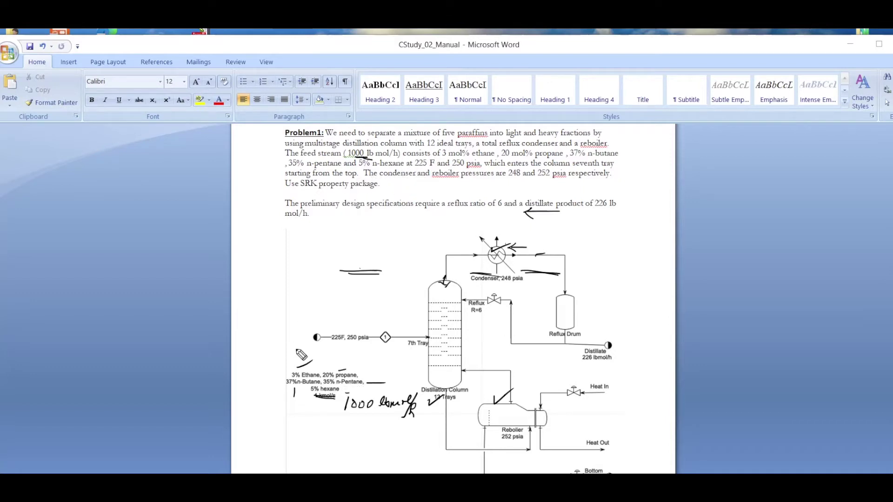
Mark the feed conditions, 7th tray, condenser and reboiler pressures, reflux ratio and distillate rate on the diagram
{"action": "mouse_move", "coordinate": [336, 324]}
{"action": "left_mouse_down"}
{"action": "mouse_move", "coordinate": [359, 307]}
{"action": "mouse_move", "coordinate": [373, 321]}
{"action": "left_mouse_up"}
{"action": "left_click_drag", "start_coordinate": [408, 350], "coordinate": [415, 349]}
{"action": "left_click_drag", "start_coordinate": [401, 353], "coordinate": [415, 352]}
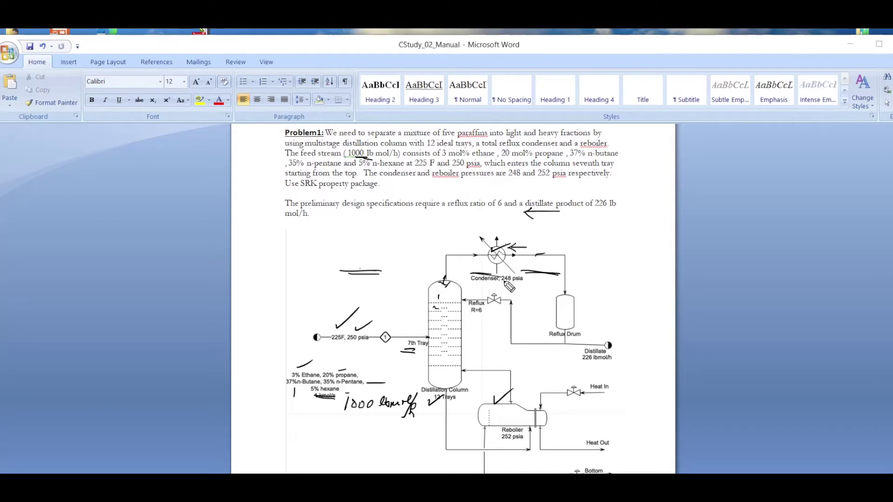
{"action": "left_click_drag", "start_coordinate": [502, 282], "coordinate": [517, 284]}
{"action": "left_click_drag", "start_coordinate": [501, 440], "coordinate": [507, 443]}
{"action": "mouse_move", "coordinate": [471, 318]}
{"action": "left_mouse_down"}
{"action": "mouse_move", "coordinate": [468, 331]}
{"action": "mouse_move", "coordinate": [474, 316]}
{"action": "left_mouse_up"}
{"action": "mouse_move", "coordinate": [579, 370]}
{"action": "left_mouse_down"}
{"action": "mouse_move", "coordinate": [634, 359]}
{"action": "mouse_move", "coordinate": [609, 333]}
{"action": "mouse_move", "coordinate": [589, 334]}
{"action": "mouse_move", "coordinate": [576, 366]}
{"action": "left_mouse_up"}
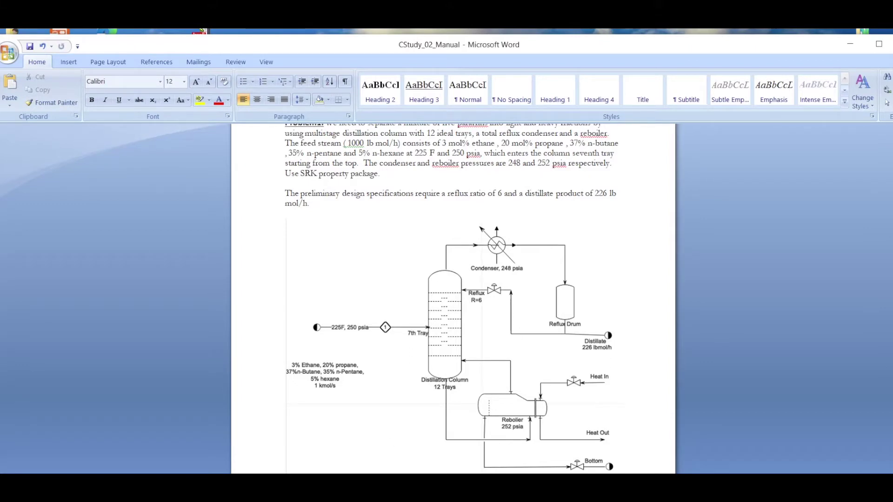
Switch to UniSim Design and add a fluid package that uses the SRK property package
{"action": "mouse_move", "coordinate": [514, 483]}
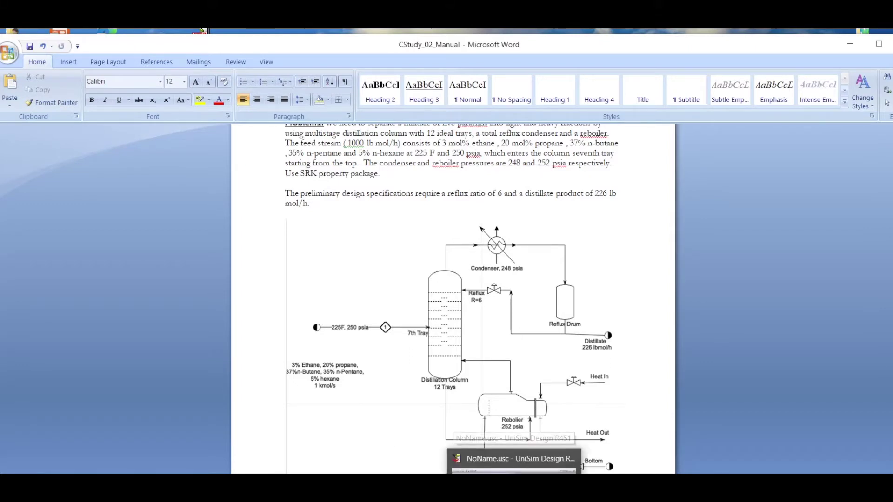
{"action": "left_click", "coordinate": [514, 470]}
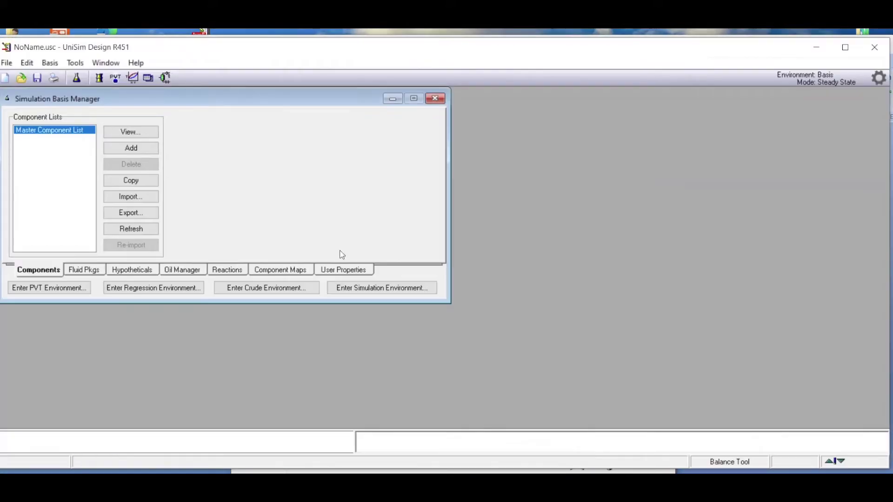
{"action": "left_click", "coordinate": [88, 272]}
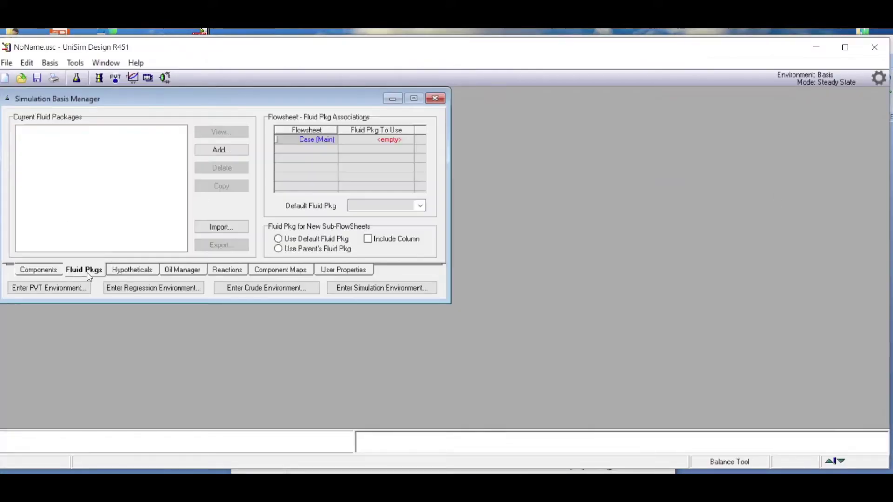
{"action": "left_click", "coordinate": [232, 153]}
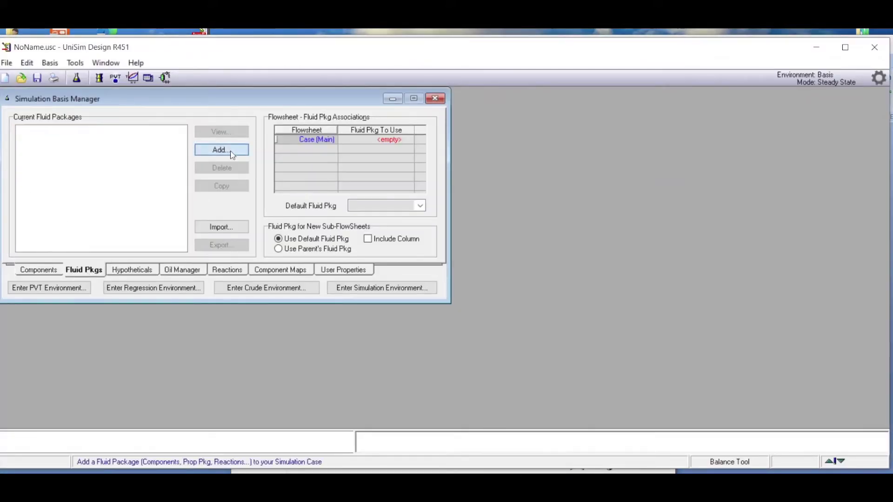
{"action": "left_click_drag", "start_coordinate": [110, 160], "coordinate": [104, 201]}
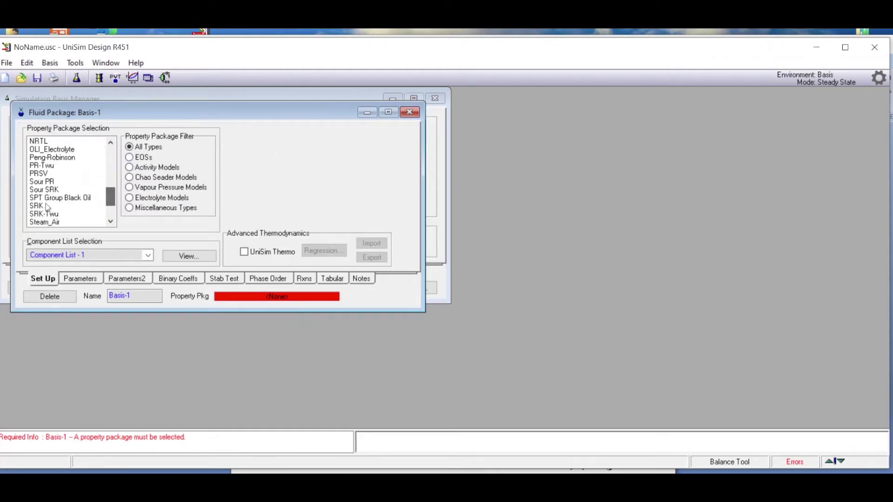
{"action": "left_click", "coordinate": [43, 206]}
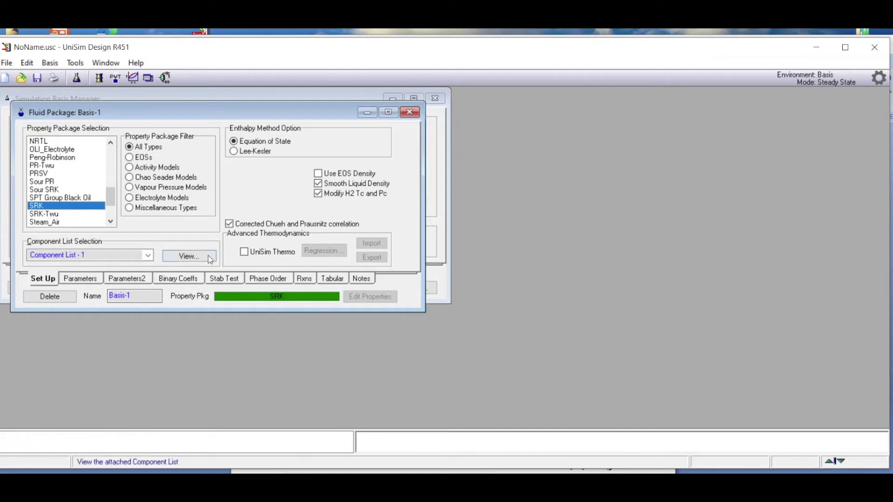
Add Ethane, Propane, n-Butane, n-Pentane and n-Hexane to the component list and check them against the problem statement in Word
{"action": "left_click", "coordinate": [188, 256]}
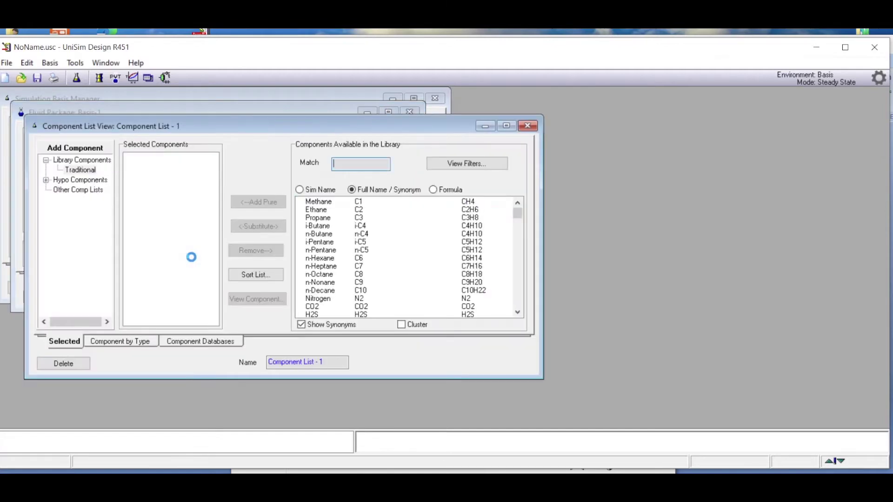
{"action": "double_click", "coordinate": [321, 211]}
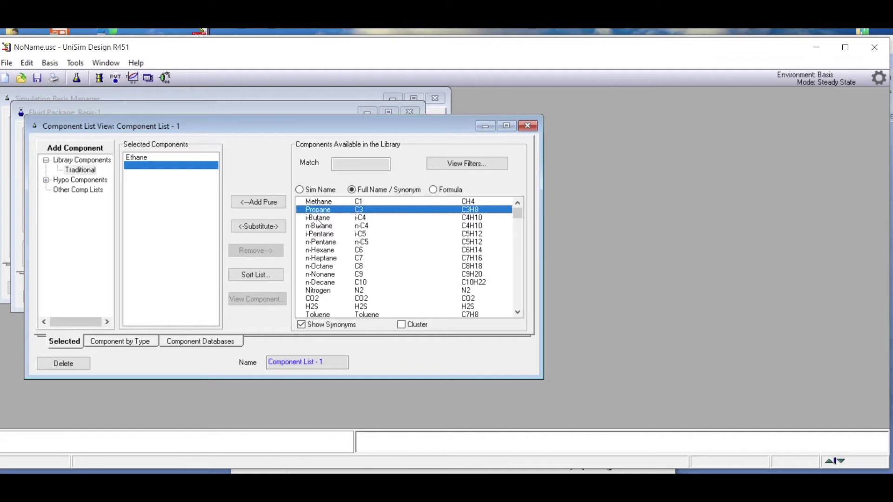
{"action": "key", "text": "Return"}
{"action": "double_click", "coordinate": [329, 219]}
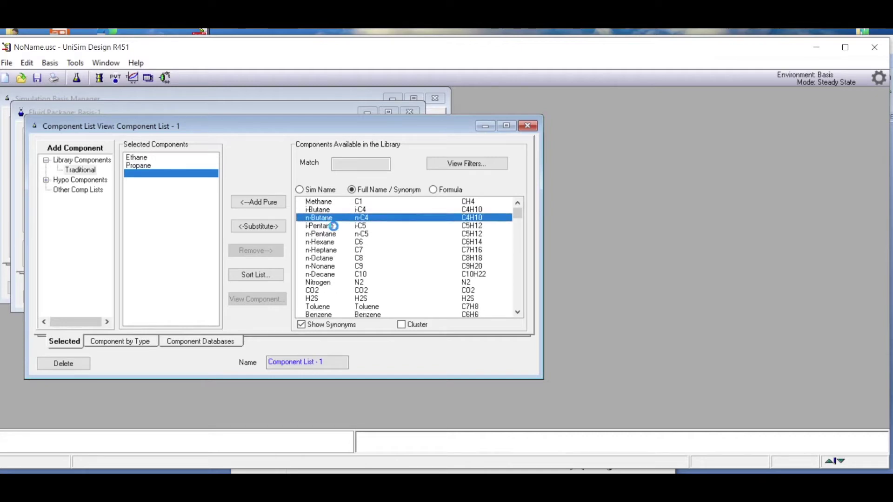
{"action": "double_click", "coordinate": [331, 226]}
{"action": "left_click", "coordinate": [334, 235]}
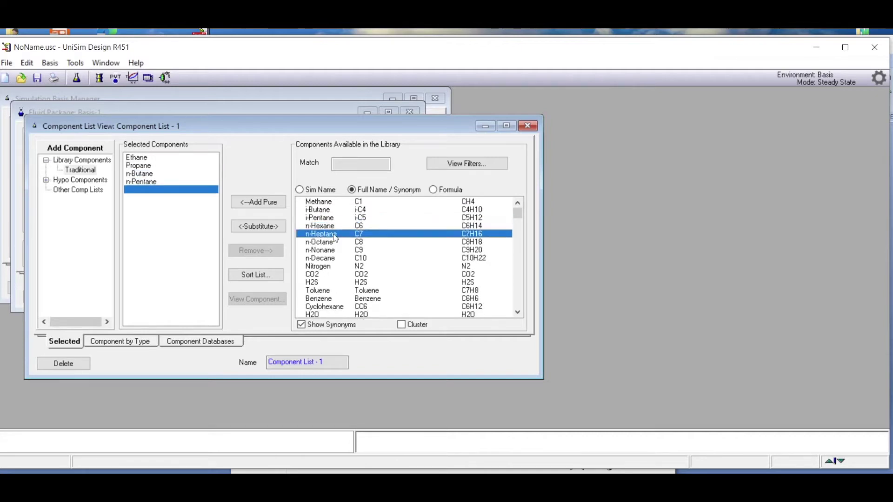
{"action": "double_click", "coordinate": [332, 226]}
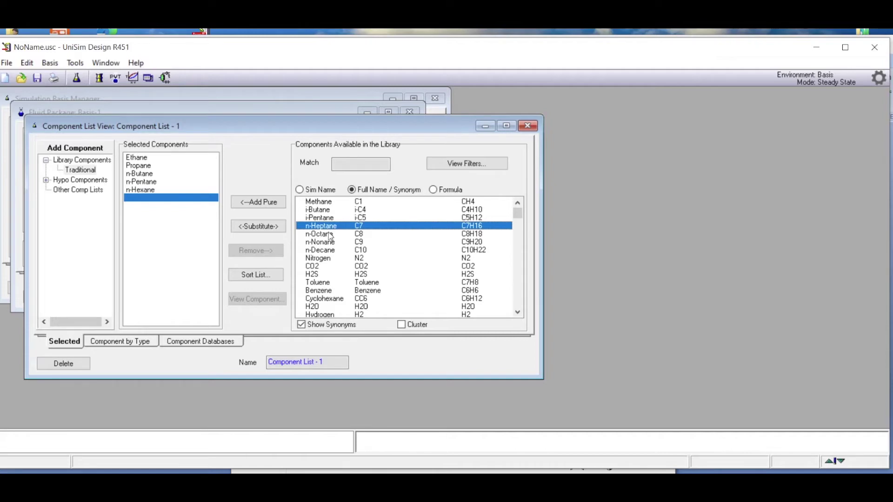
{"action": "key", "text": "alt+Tab"}
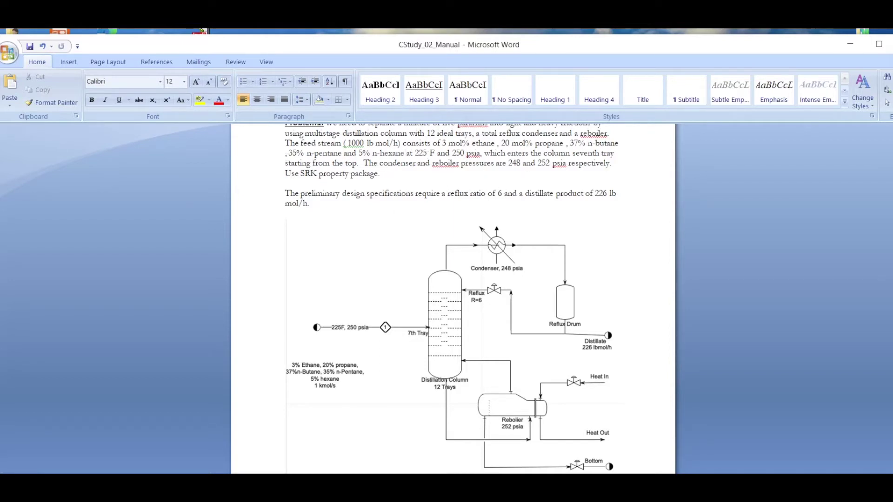
{"action": "key", "text": "alt+Tab"}
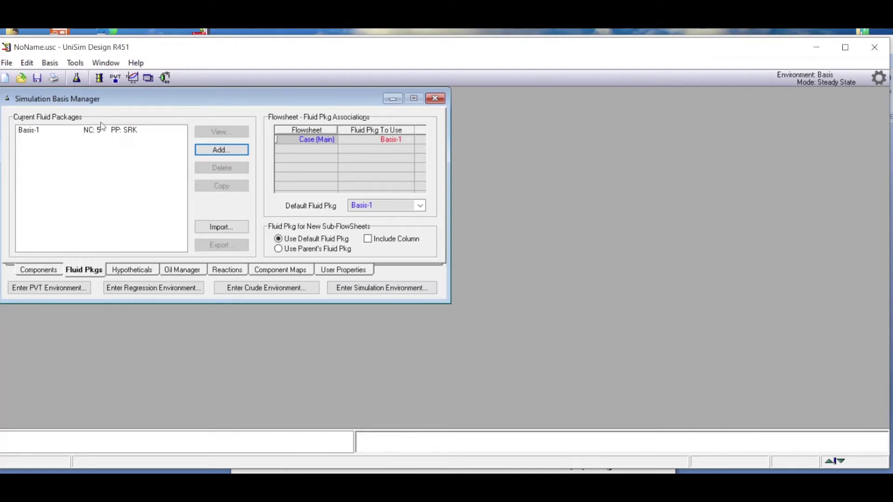
Enter the simulation environment, enlarge the flowsheet window, and place a distillation column with its input expert open
{"action": "left_click", "coordinate": [366, 291]}
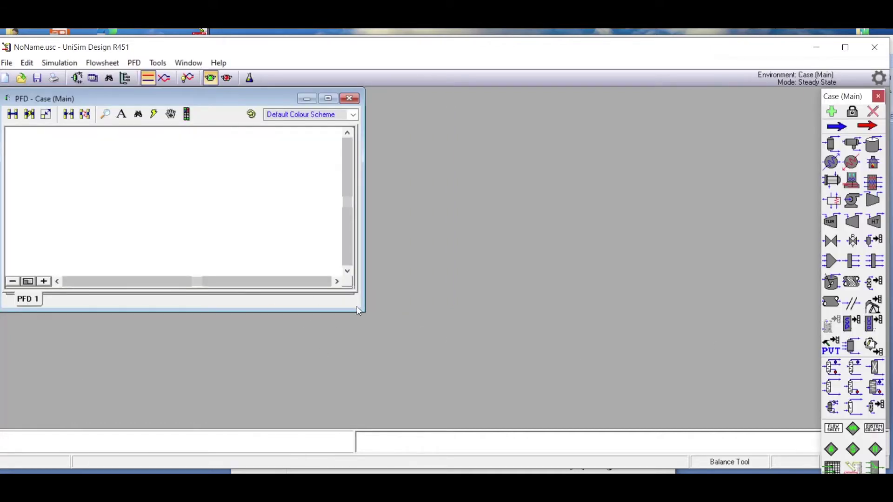
{"action": "left_click_drag", "start_coordinate": [364, 312], "coordinate": [795, 425]}
{"action": "left_click", "coordinate": [832, 368]}
{"action": "left_click", "coordinate": [301, 243]}
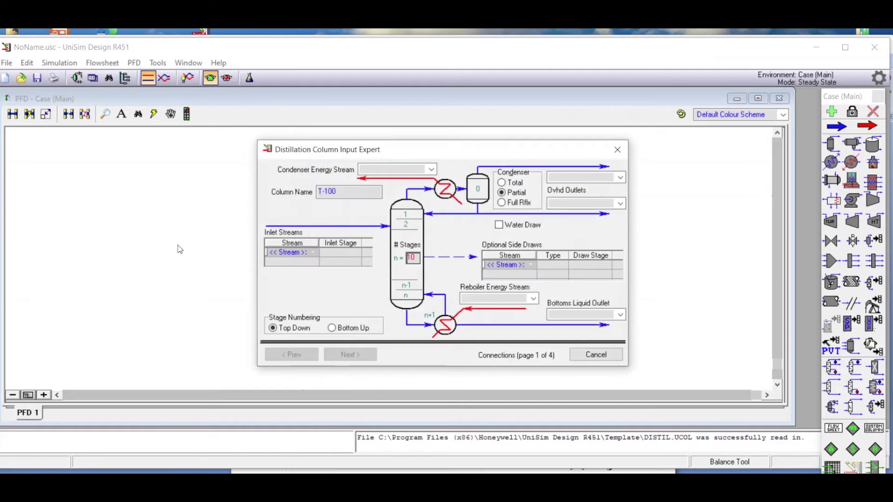
Name the column's inlet stream Feed, choose a total condenser, and name the liquid outlets Distillate and Bottom
{"action": "left_click", "coordinate": [310, 254]}
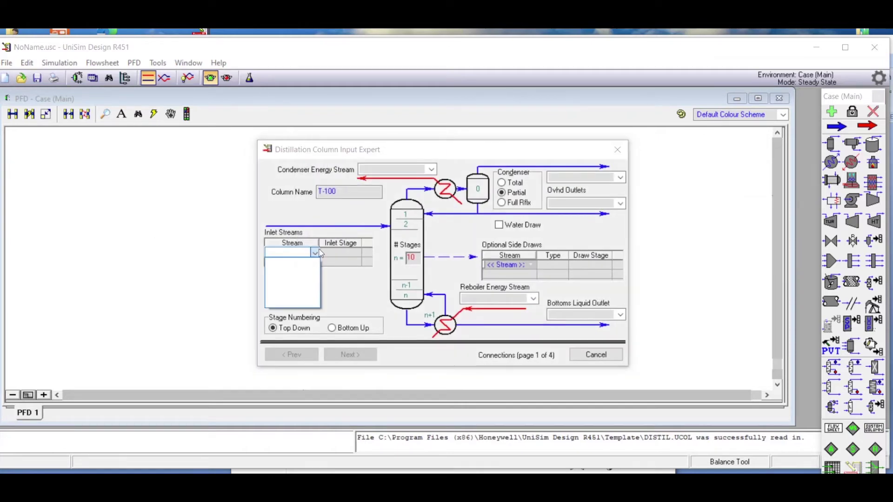
{"action": "left_click", "coordinate": [301, 250]}
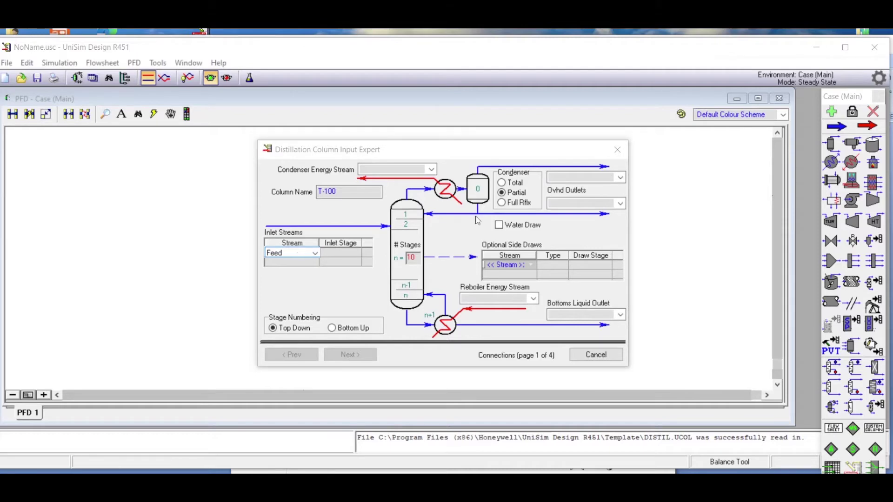
{"action": "left_click", "coordinate": [502, 182]}
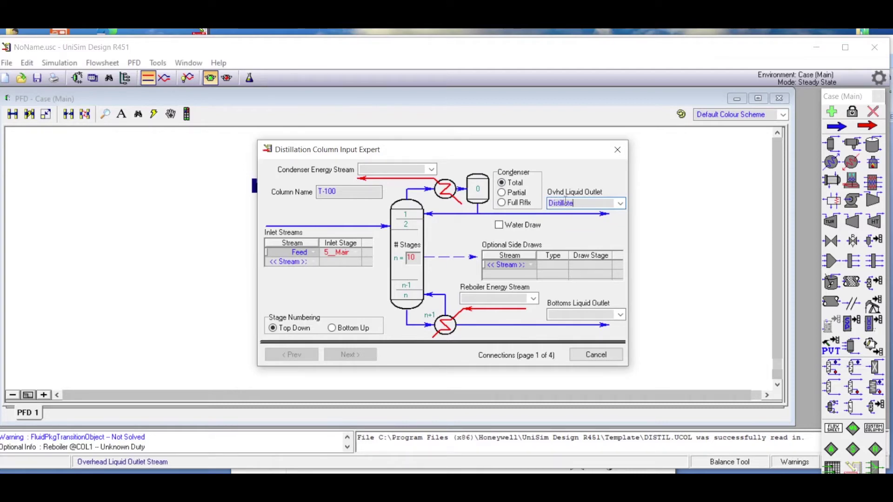
{"action": "left_click", "coordinate": [588, 314]}
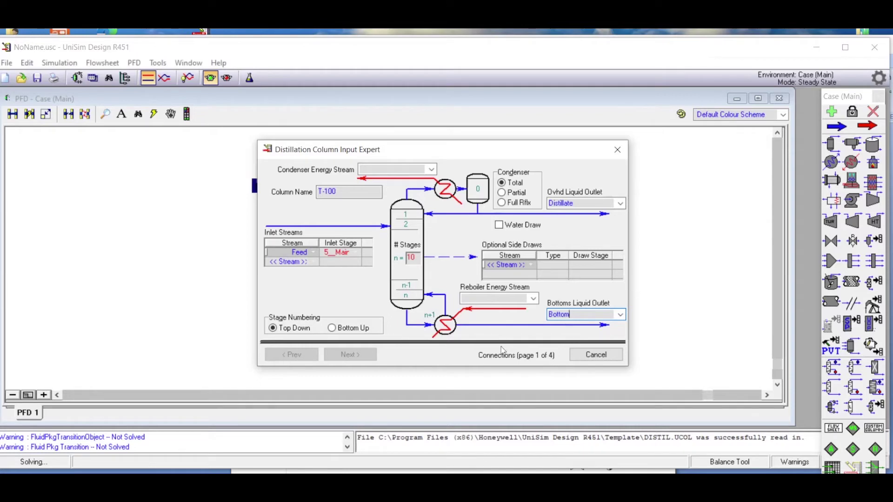
Name the energy streams Q_Rebolier for the reboiler and Q_Condenser for the condenser, and proceed to the pressure profile page
{"action": "left_click", "coordinate": [496, 300]}
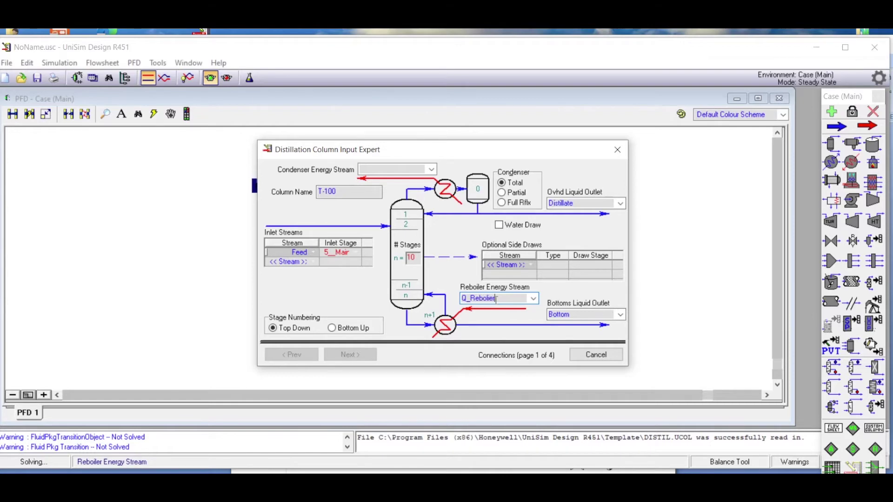
{"action": "left_click", "coordinate": [396, 169]}
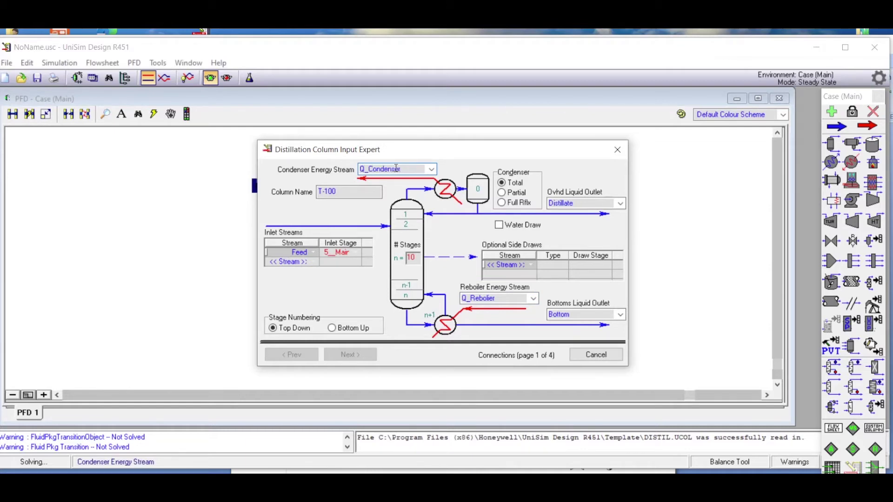
{"action": "left_click", "coordinate": [339, 266]}
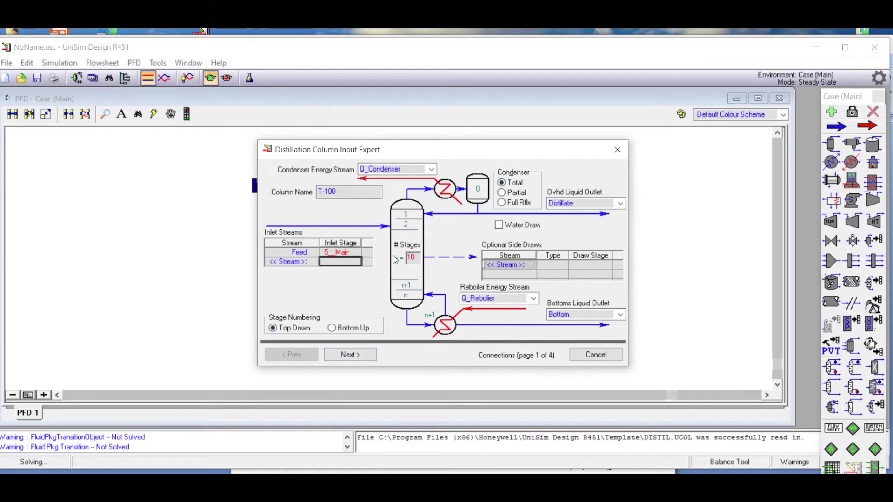
{"action": "left_click", "coordinate": [345, 359]}
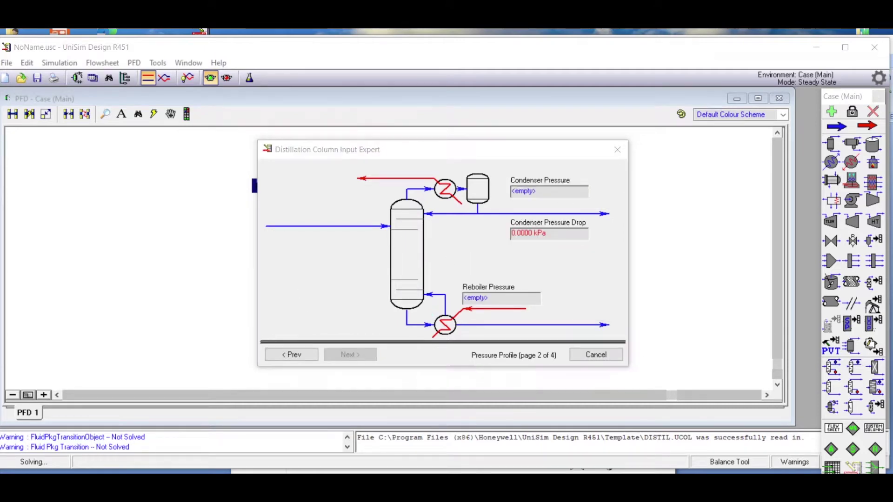
Check the problem statement in Word and set the condenser pressure to 248 psia in the column input expert
{"action": "key", "text": "alt+Tab"}
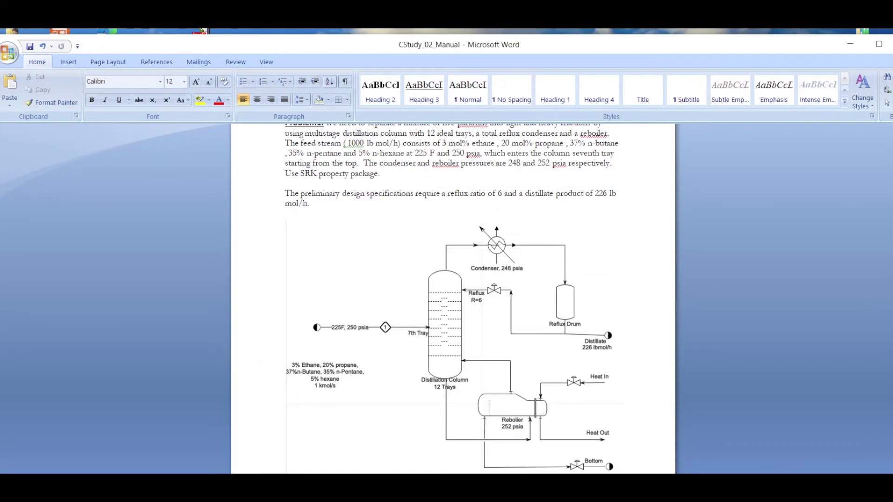
{"action": "key", "text": "alt+Tab"}
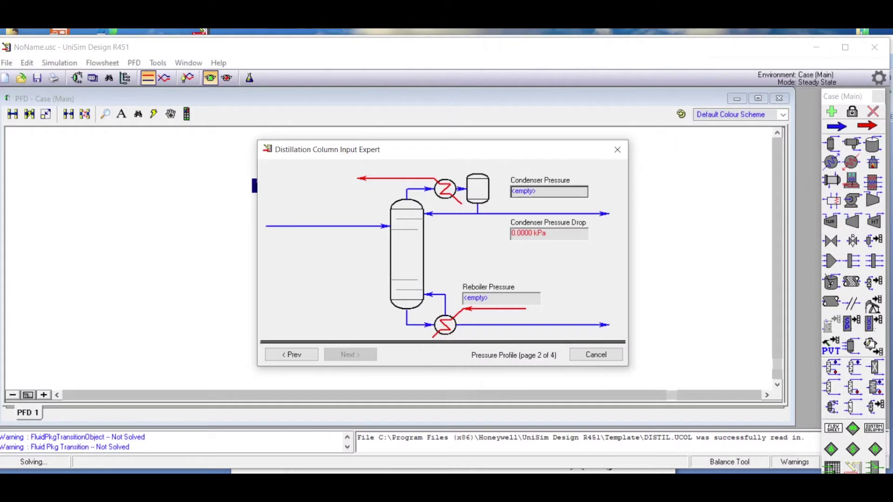
{"action": "left_click", "coordinate": [523, 198]}
{"action": "type", "text": "240"}
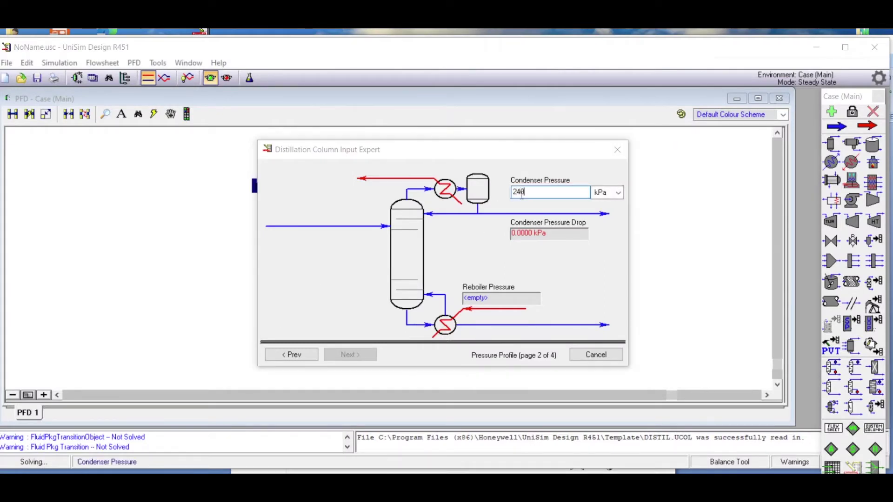
{"action": "left_click", "coordinate": [621, 199]}
{"action": "left_click", "coordinate": [641, 245]}
{"action": "left_click", "coordinate": [641, 245]}
{"action": "left_click", "coordinate": [641, 245]}
{"action": "left_click", "coordinate": [641, 245]}
{"action": "left_click", "coordinate": [641, 245]}
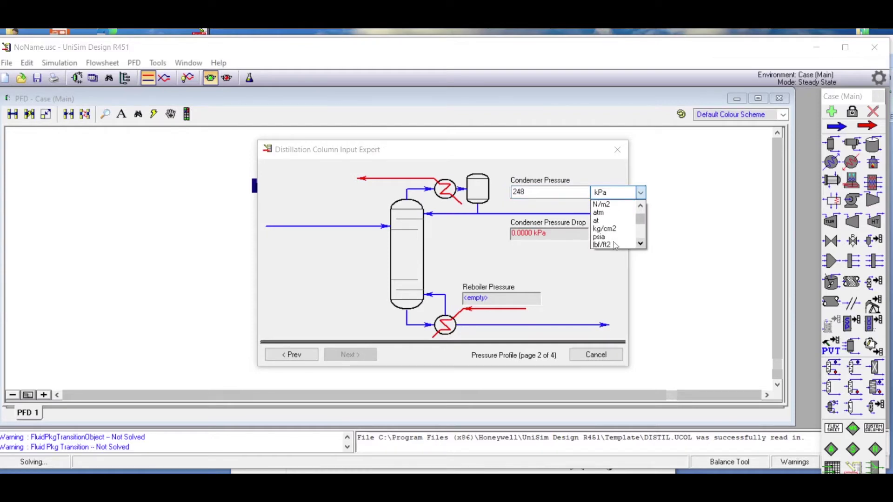
{"action": "left_click", "coordinate": [605, 237]}
Set the reboiler pressure to 252 psia and proceed past the optional temperature estimates, leaving them empty, to the specifications page
{"action": "left_click", "coordinate": [500, 298]}
{"action": "type", "text": "252"}
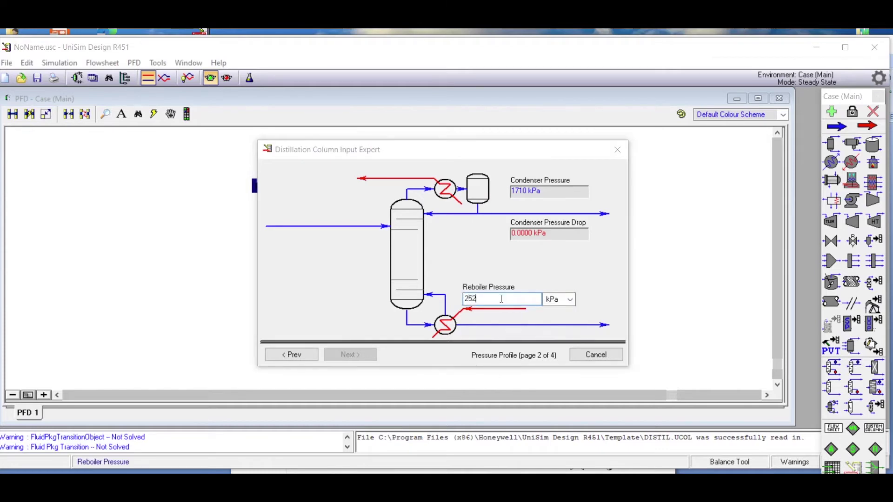
{"action": "left_click", "coordinate": [576, 301]}
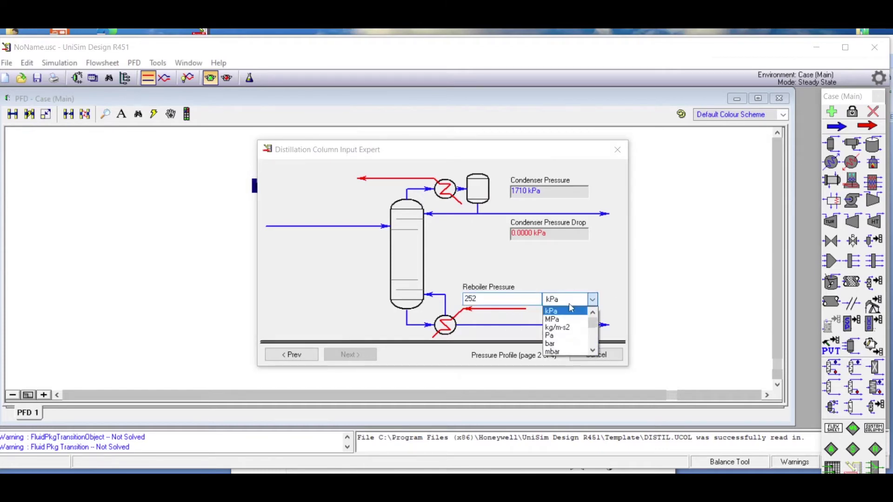
{"action": "left_click", "coordinate": [592, 350]}
{"action": "left_click", "coordinate": [593, 351]}
{"action": "left_click", "coordinate": [593, 351]}
{"action": "left_click", "coordinate": [593, 351]}
{"action": "left_click", "coordinate": [592, 350]}
{"action": "left_click", "coordinate": [553, 352]}
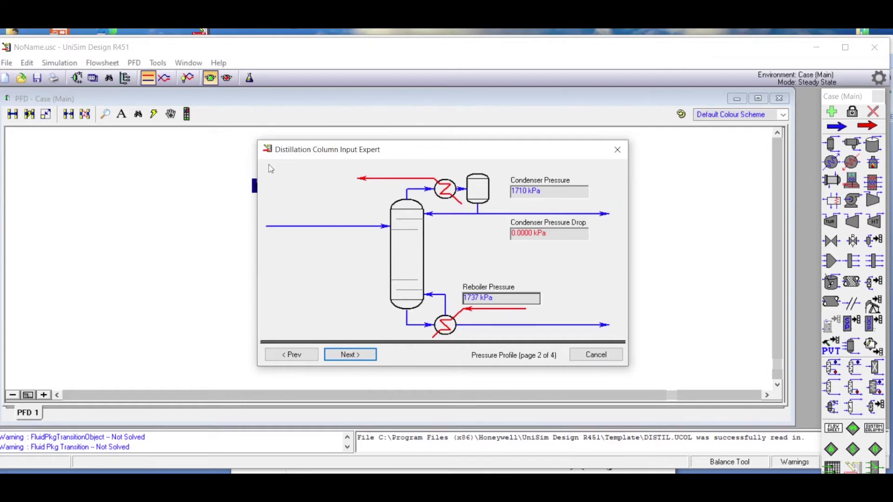
{"action": "left_click", "coordinate": [352, 357]}
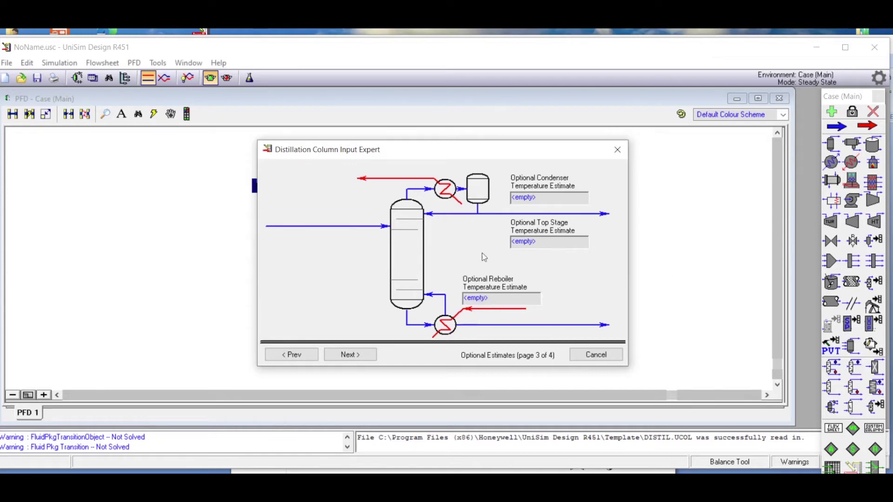
{"action": "left_click", "coordinate": [350, 355]}
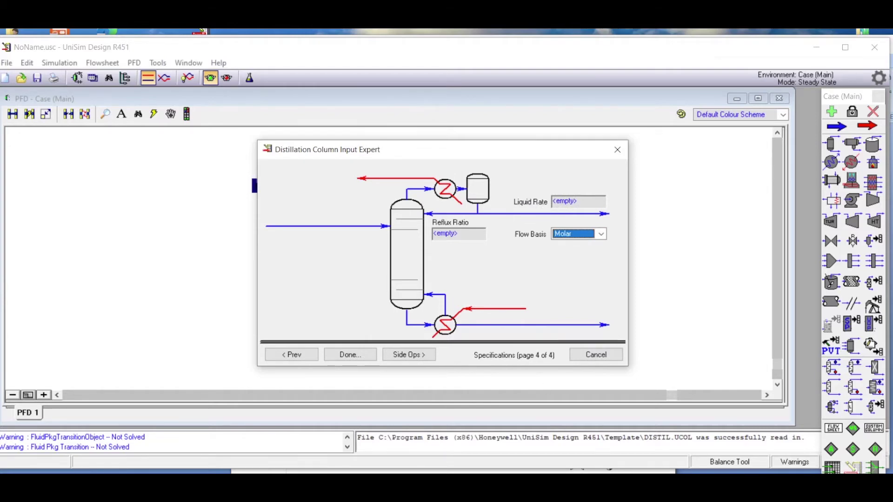
Check the distillate specification in Word and set the column's liquid rate to 226 lbmol/h on a molar basis
{"action": "key", "text": "alt+Tab"}
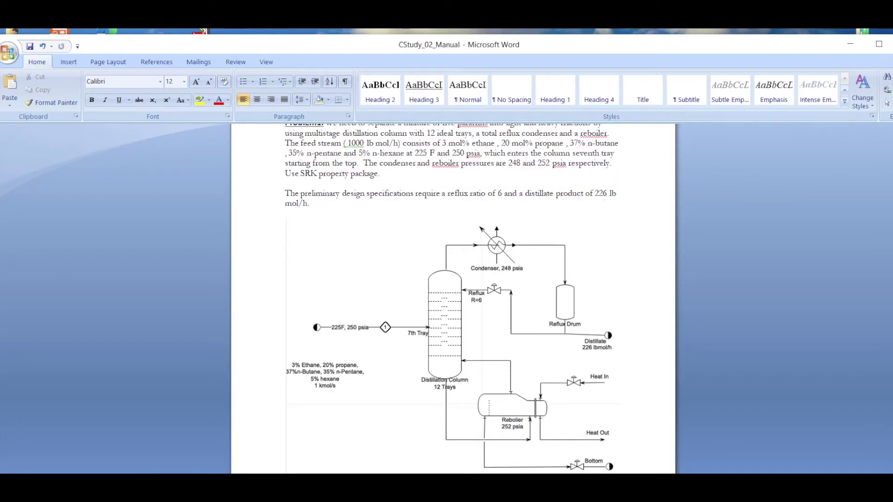
{"action": "key", "text": "alt+Tab"}
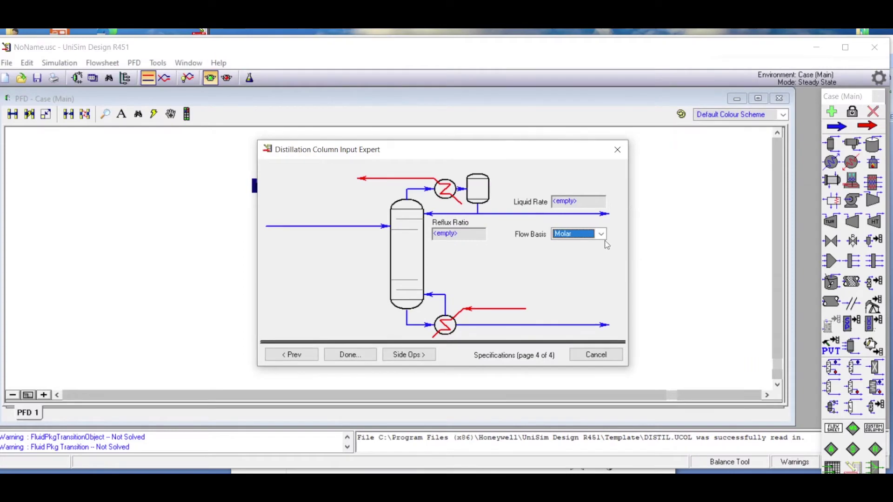
{"action": "left_click", "coordinate": [585, 205]}
{"action": "type", "text": "226"}
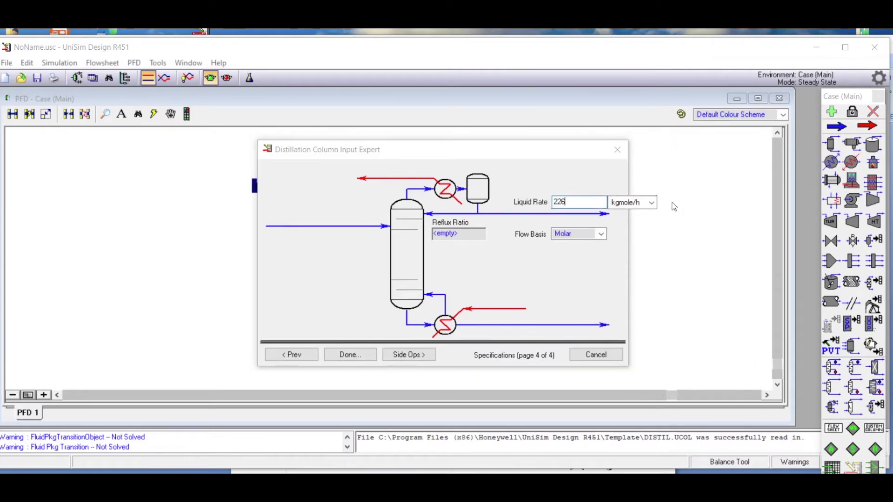
{"action": "left_click", "coordinate": [657, 203]}
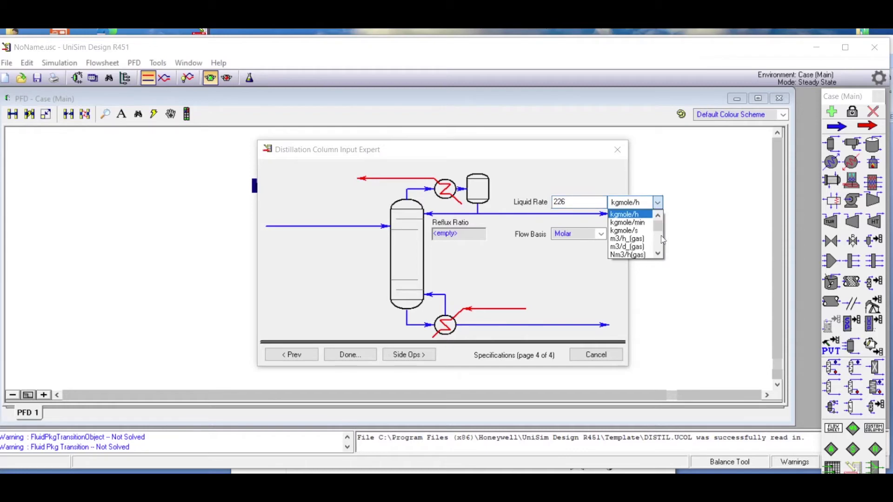
{"action": "left_click", "coordinate": [658, 254]}
{"action": "left_click", "coordinate": [658, 254]}
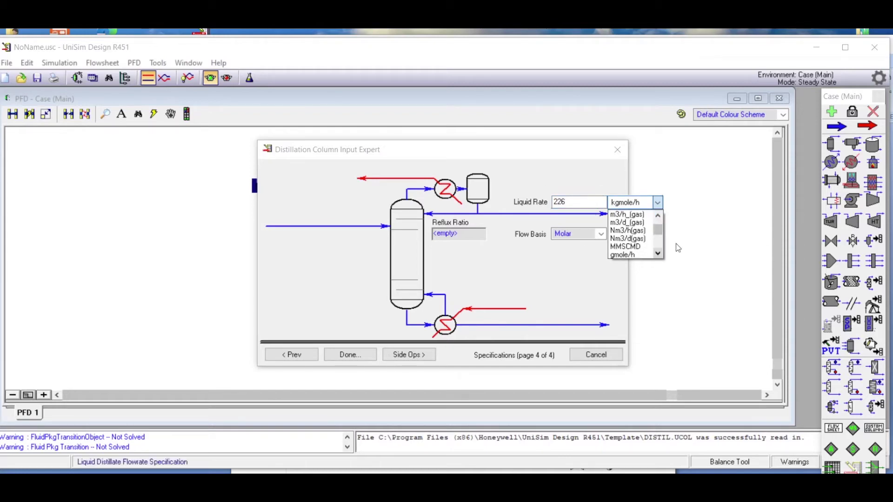
{"action": "left_click", "coordinate": [658, 254]}
{"action": "left_click", "coordinate": [658, 254]}
{"action": "left_click", "coordinate": [658, 254]}
{"action": "left_click", "coordinate": [658, 253]}
{"action": "left_click", "coordinate": [638, 250]}
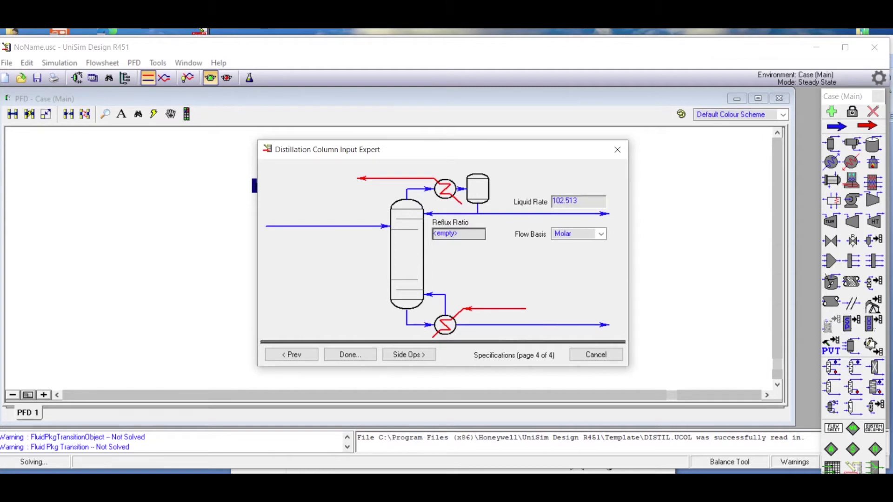
Check the reflux specification in Word, set the reflux ratio to 6, and complete the column input expert
{"action": "key", "text": "alt+Tab"}
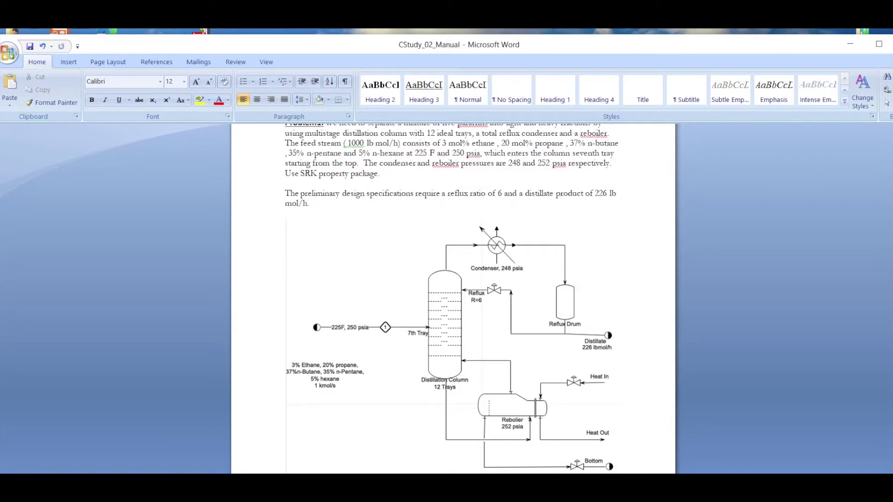
{"action": "key", "text": "alt+Tab"}
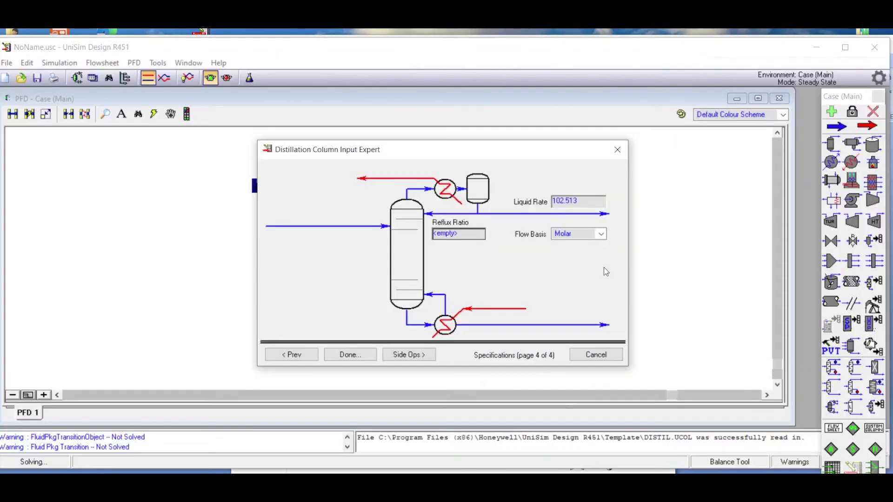
{"action": "left_click", "coordinate": [458, 236]}
{"action": "type", "text": "6"}
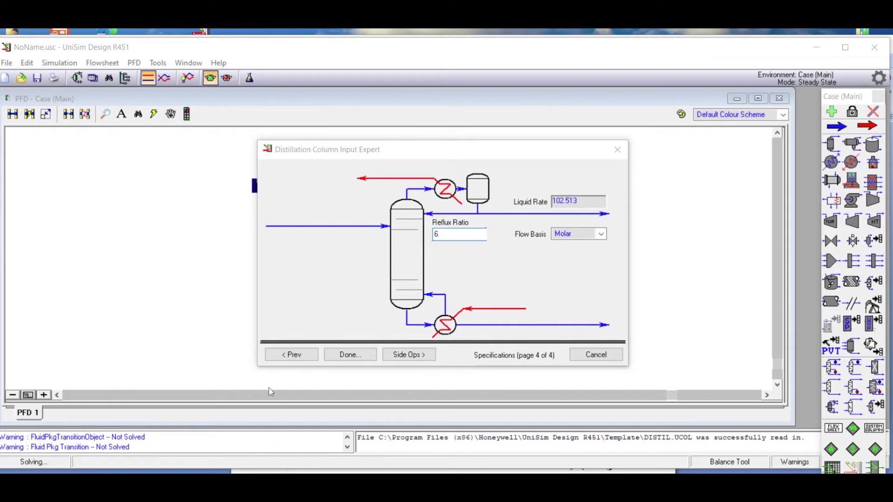
{"action": "left_click", "coordinate": [347, 358]}
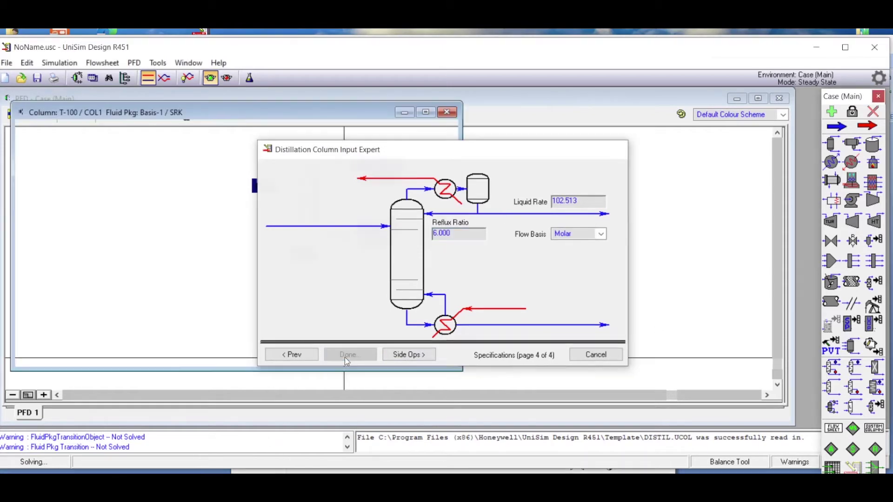
{"action": "left_click_drag", "start_coordinate": [305, 116], "coordinate": [594, 157]}
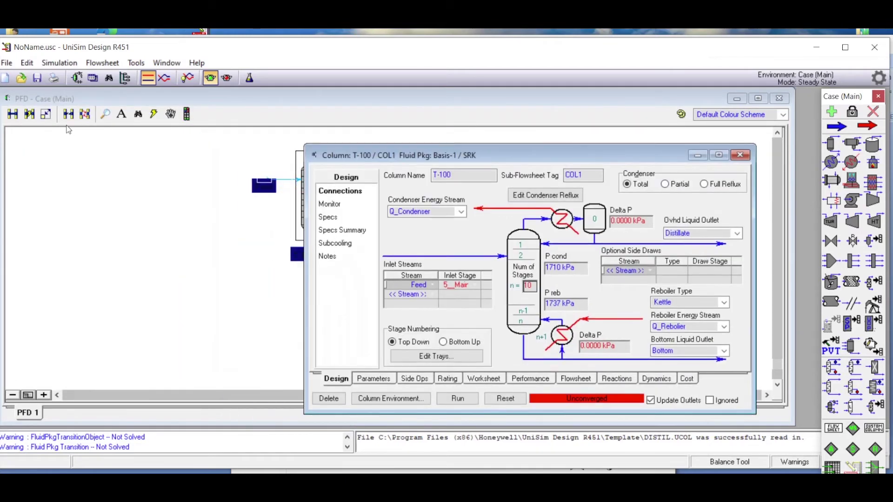
Return to the flowsheet and switch the session preferences' unit set to Field
{"action": "left_click", "coordinate": [200, 199]}
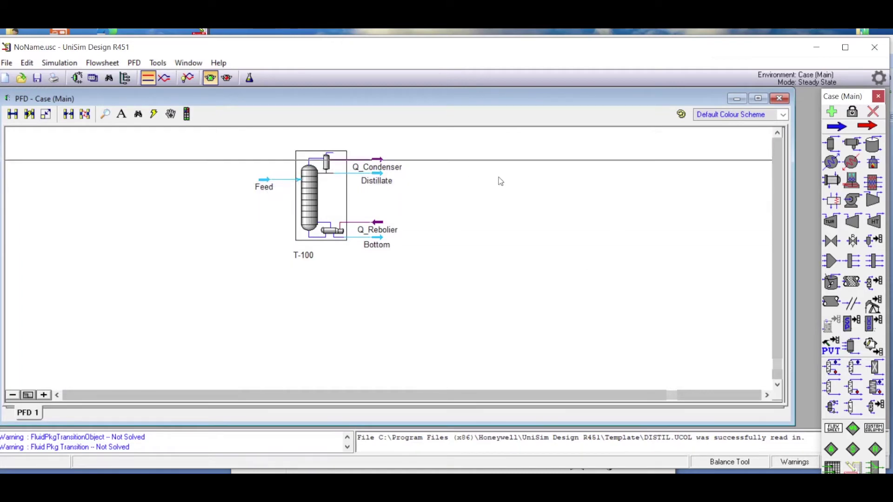
{"action": "left_click", "coordinate": [158, 63]}
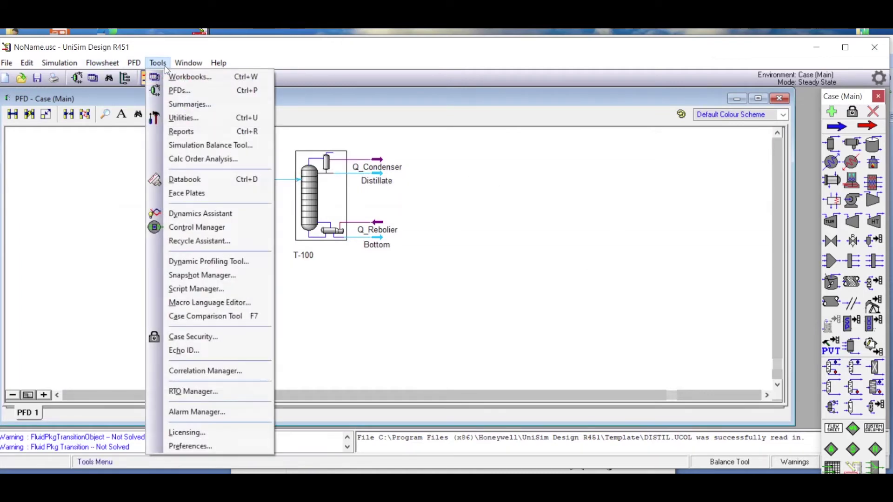
{"action": "left_click", "coordinate": [192, 447]}
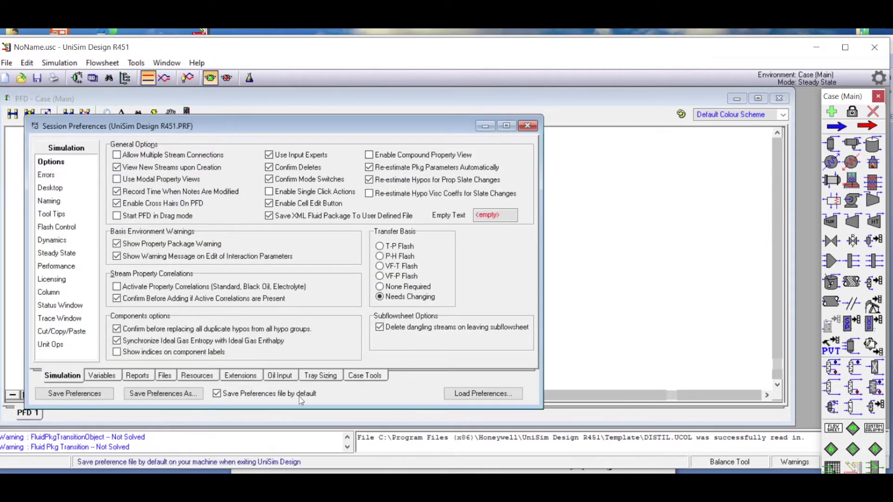
{"action": "left_click", "coordinate": [103, 377]}
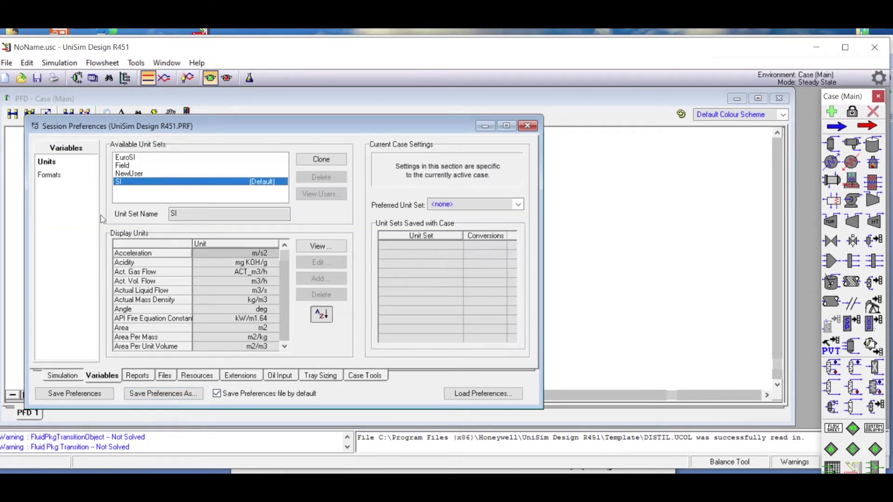
{"action": "left_click", "coordinate": [123, 165]}
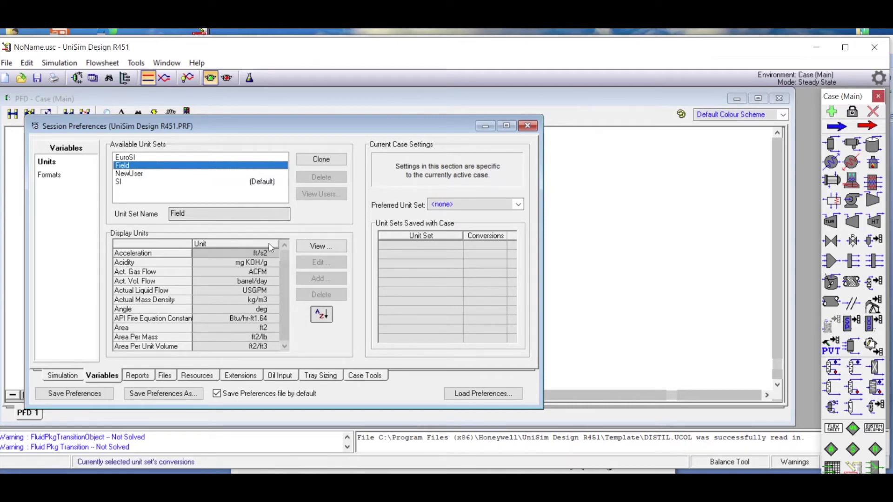
{"action": "left_click", "coordinate": [528, 125]}
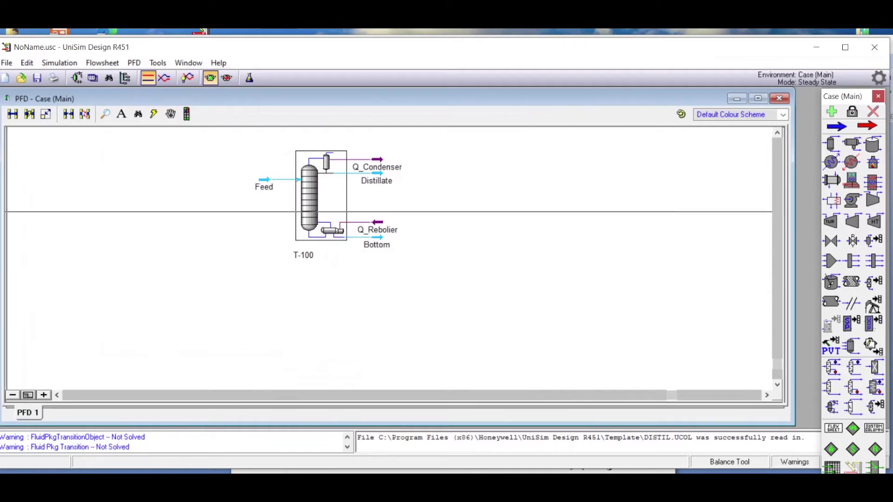
Reopen column T-100, check the tray count in Word, and set the number of stages to 12
{"action": "double_click", "coordinate": [327, 223]}
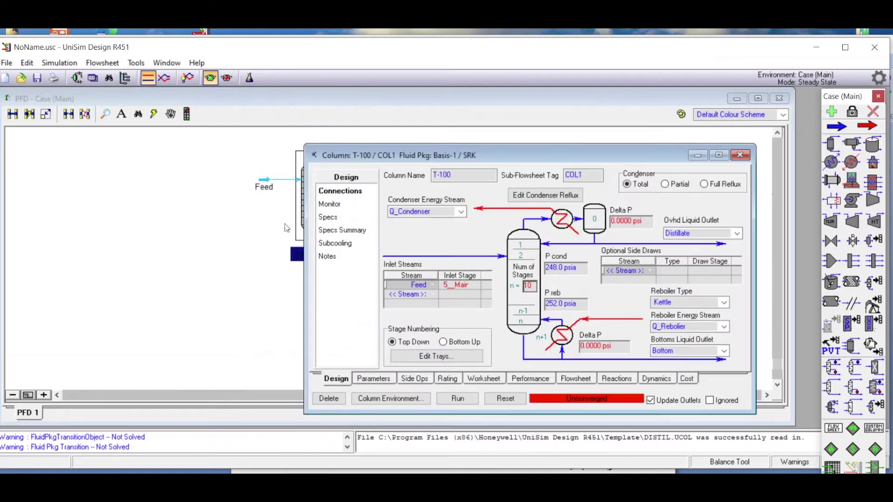
{"action": "left_click_drag", "start_coordinate": [438, 156], "coordinate": [289, 106]}
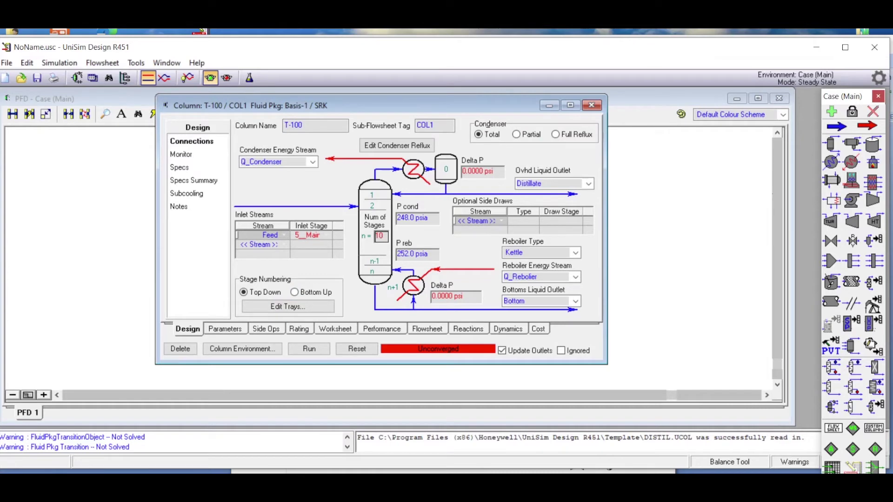
{"action": "key", "text": "alt+Tab"}
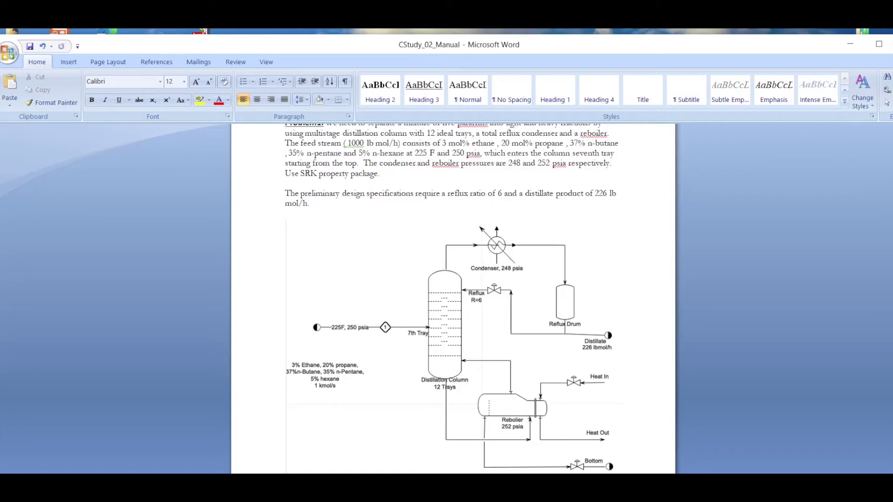
{"action": "left_click", "coordinate": [512, 460]}
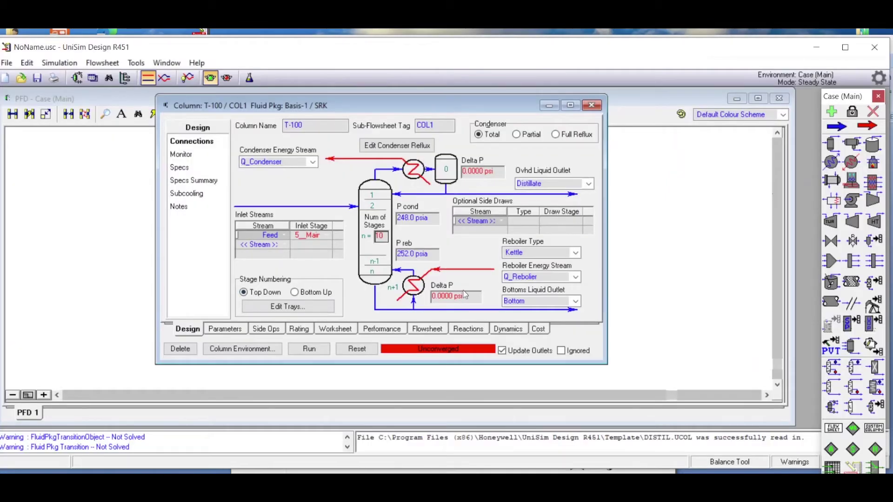
{"action": "left_click", "coordinate": [380, 236]}
{"action": "type", "text": "12"}
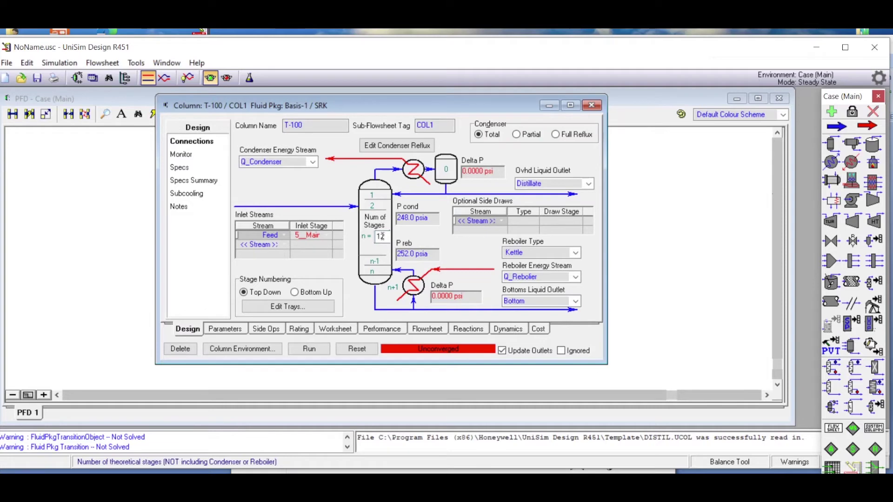
{"action": "key", "text": "Return"}
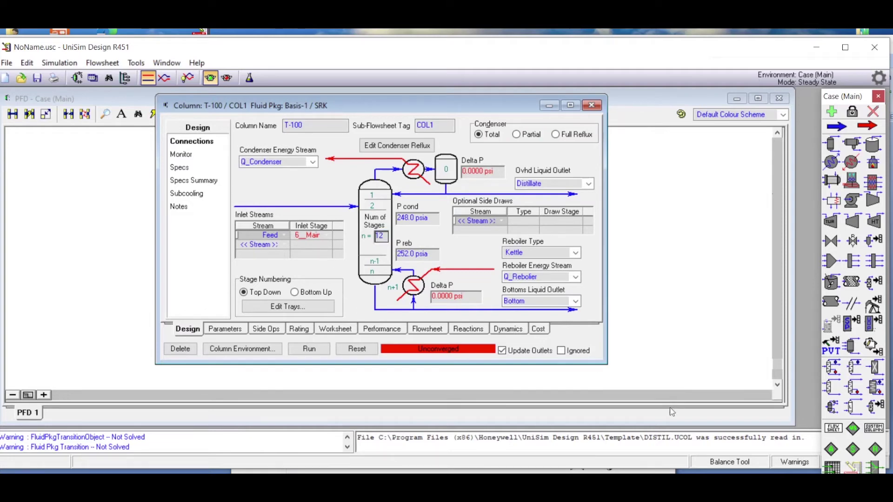
Check the feed tray location in Word and set the Feed stream's inlet stage to 7__Main TS
{"action": "key", "text": "alt+Tab"}
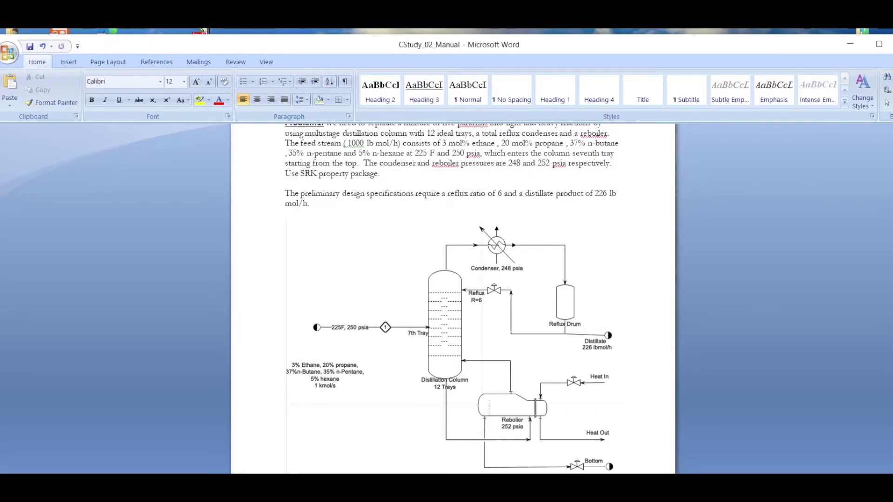
{"action": "left_click", "coordinate": [512, 461]}
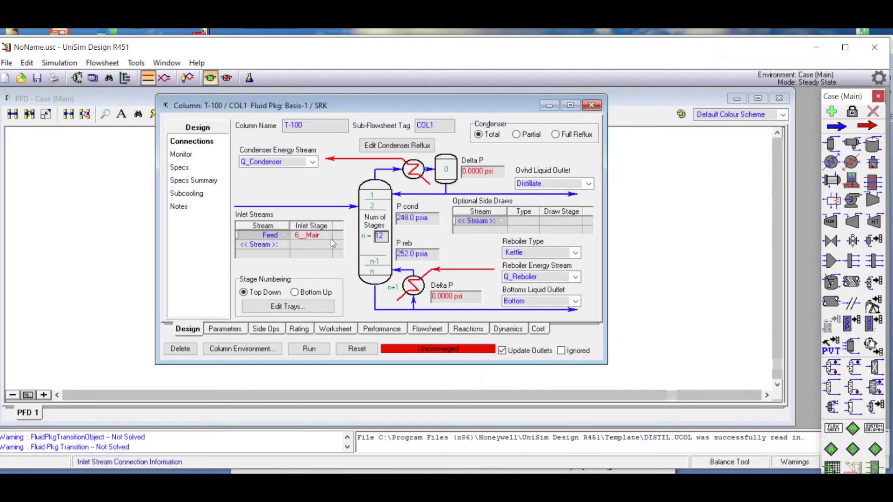
{"action": "left_click", "coordinate": [331, 236]}
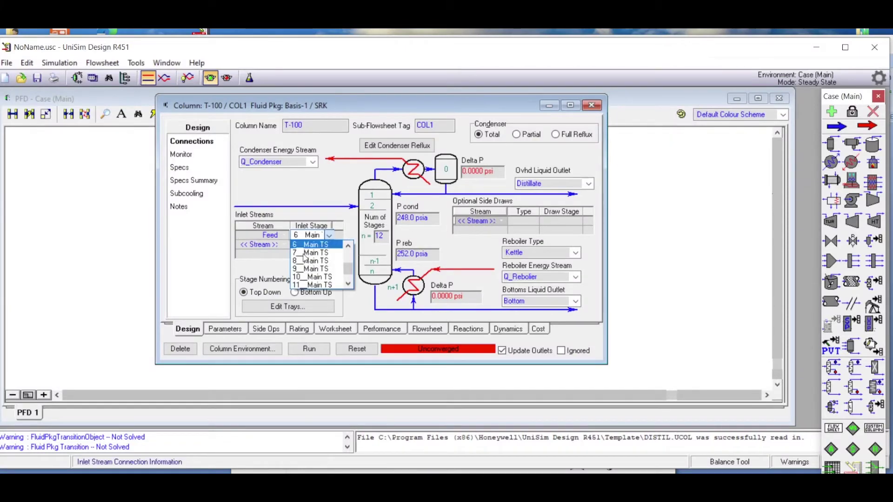
{"action": "left_click", "coordinate": [302, 257]}
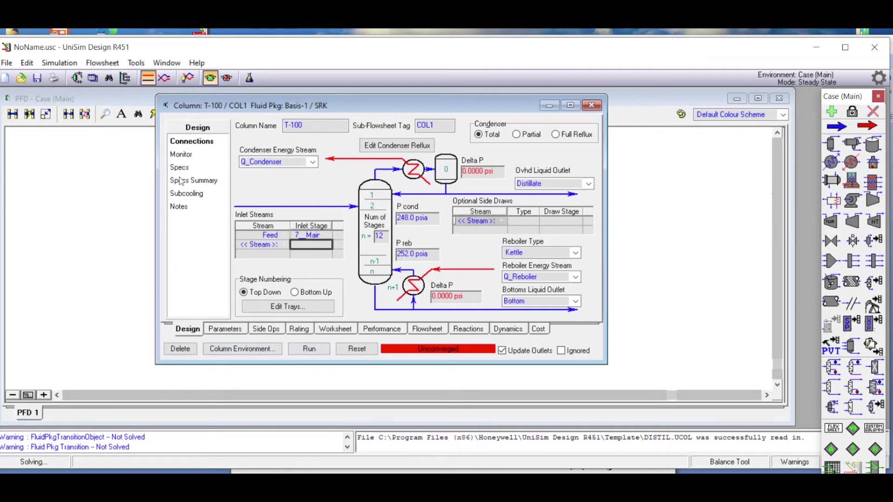
In the column worksheet's composition, set the Feed mole fractions of ethane to 0.03 and propane to 0.20
{"action": "left_click", "coordinate": [334, 329]}
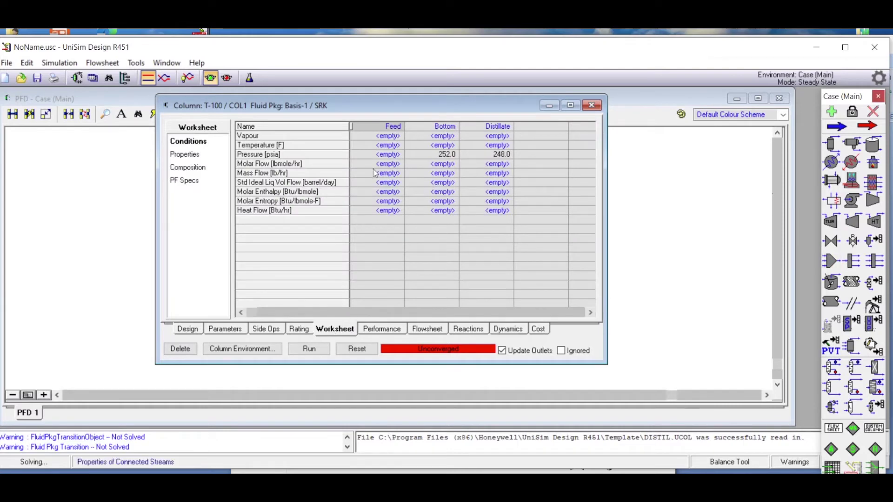
{"action": "left_click", "coordinate": [190, 168]}
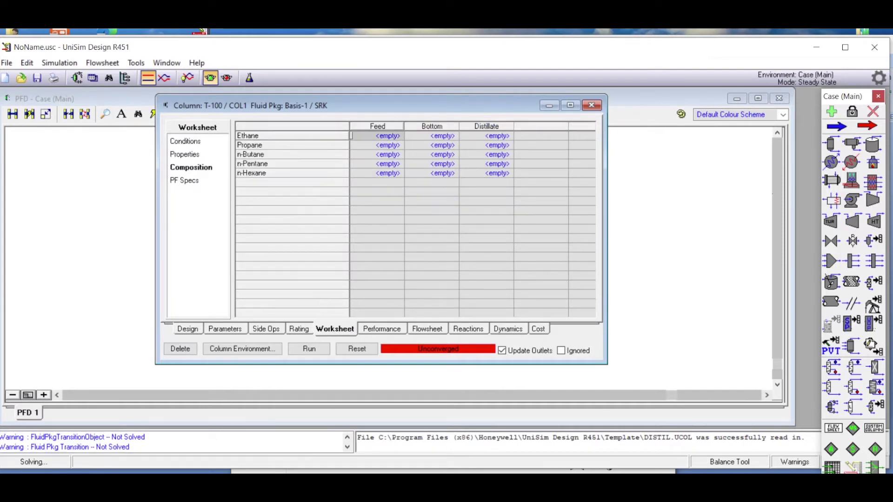
{"action": "key", "text": "alt+Tab"}
{"action": "left_click", "coordinate": [384, 138]}
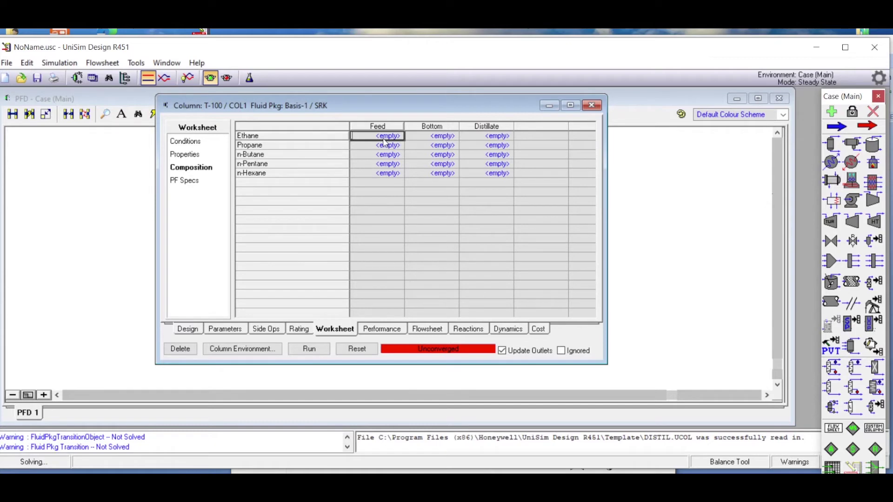
{"action": "type", "text": "0.03"}
{"action": "key", "text": "Return"}
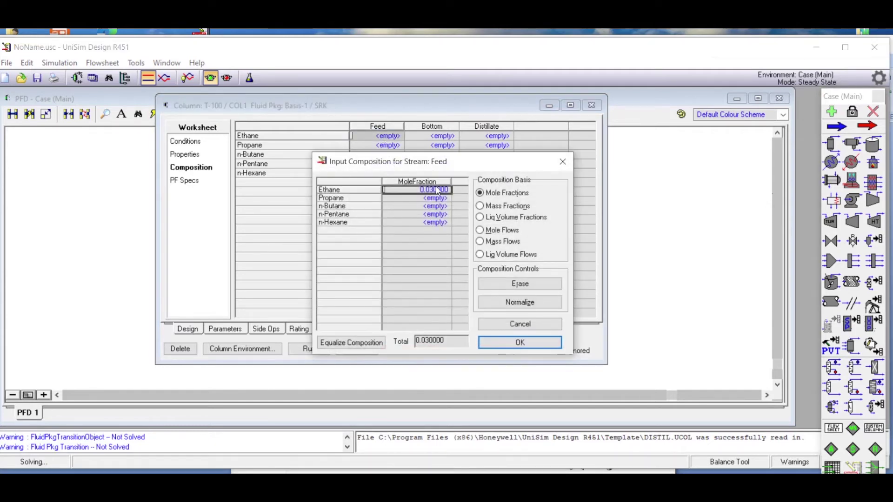
{"action": "key", "text": "Down"}
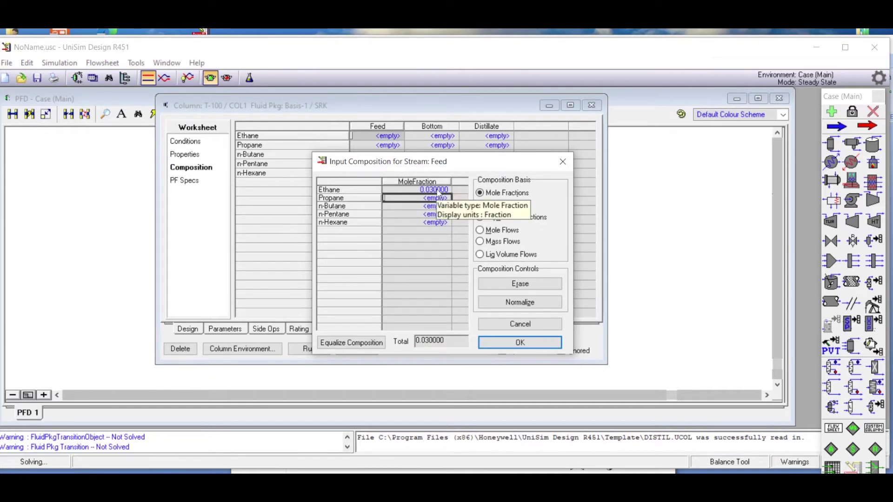
{"action": "type", "text": "0.2"}
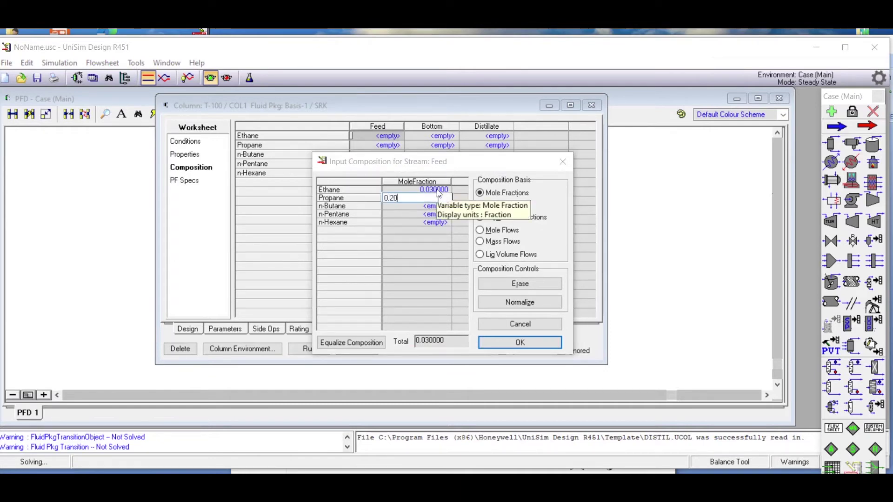
{"action": "key", "text": "Return"}
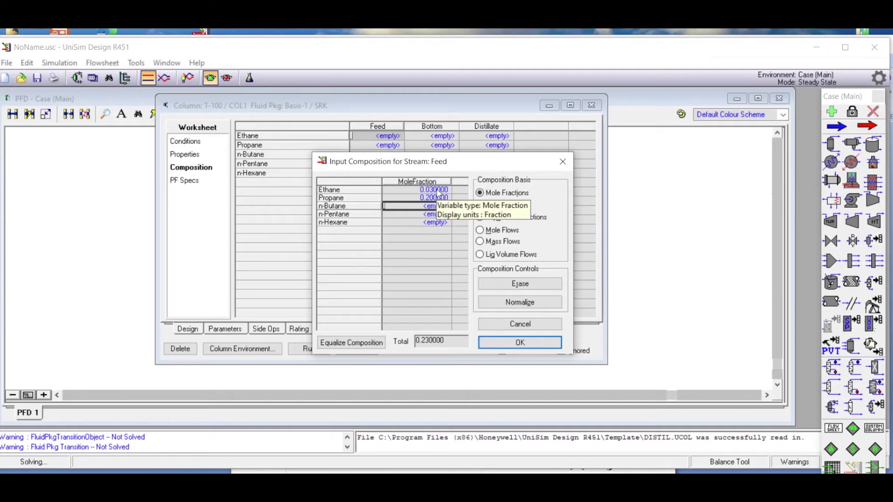
Set the Feed mole fractions of n-butane to 0.37, n-pentane to 0.35 and n-hexane to 0.05, and accept the composition
{"action": "type", "text": "0.37"}
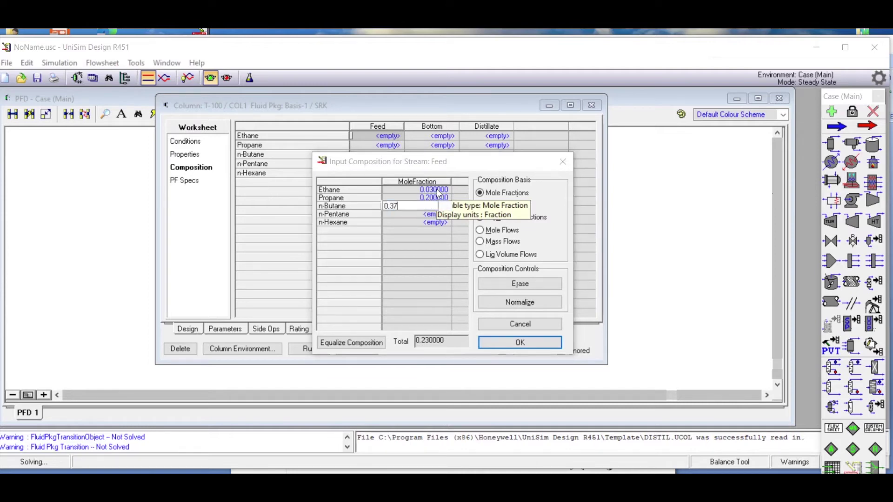
{"action": "key", "text": "Return"}
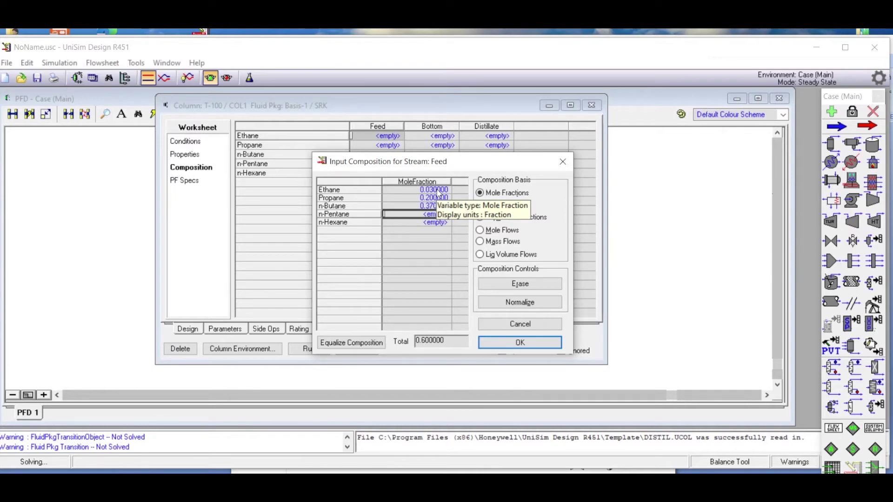
{"action": "type", "text": "0.35"}
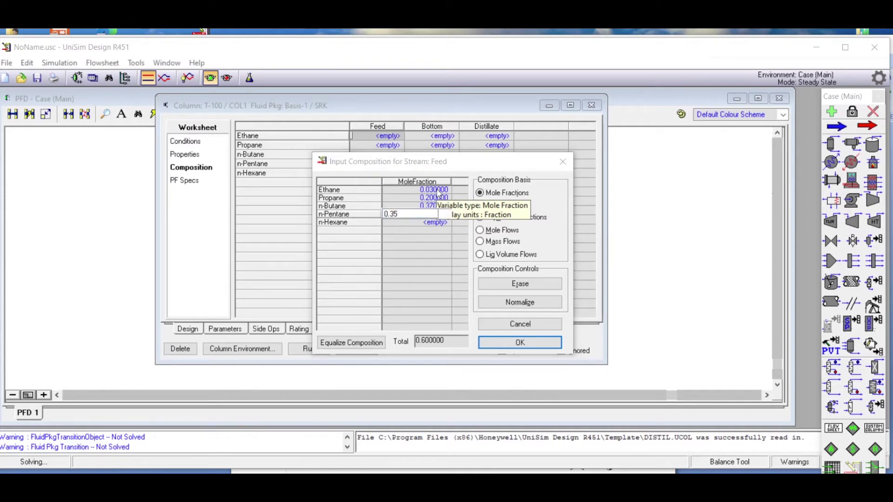
{"action": "key", "text": "Return"}
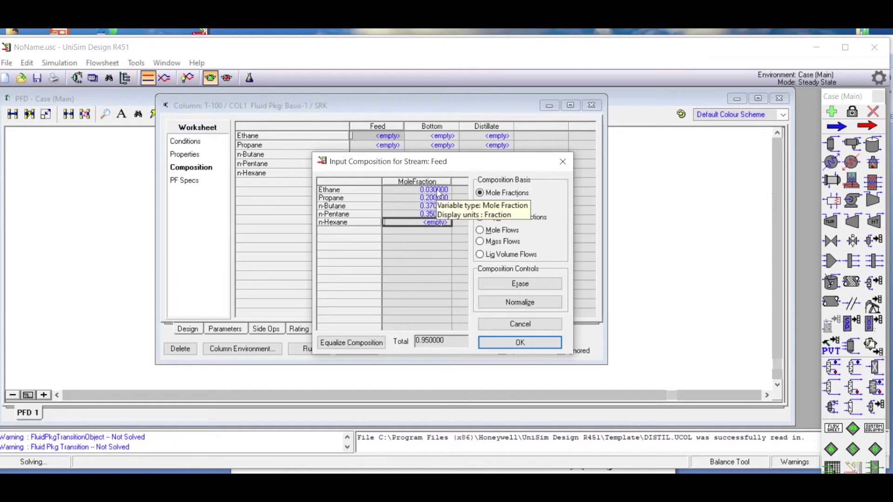
{"action": "type", "text": "0.05"}
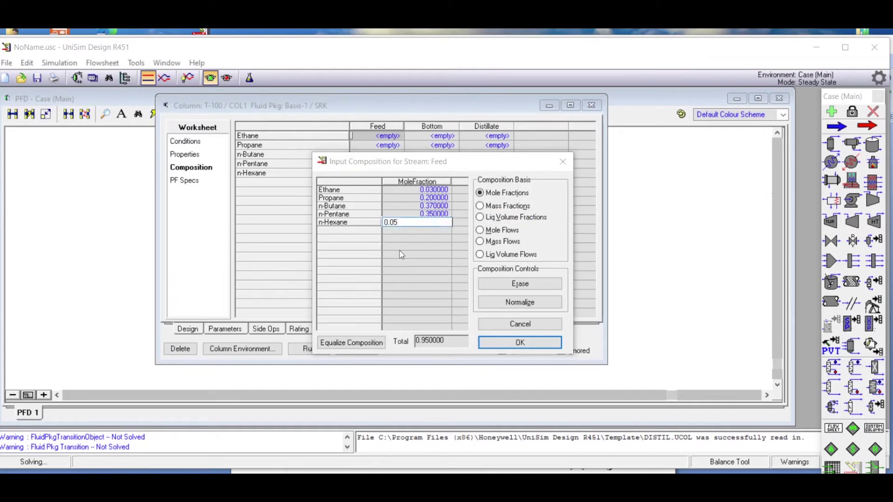
{"action": "key", "text": "Return"}
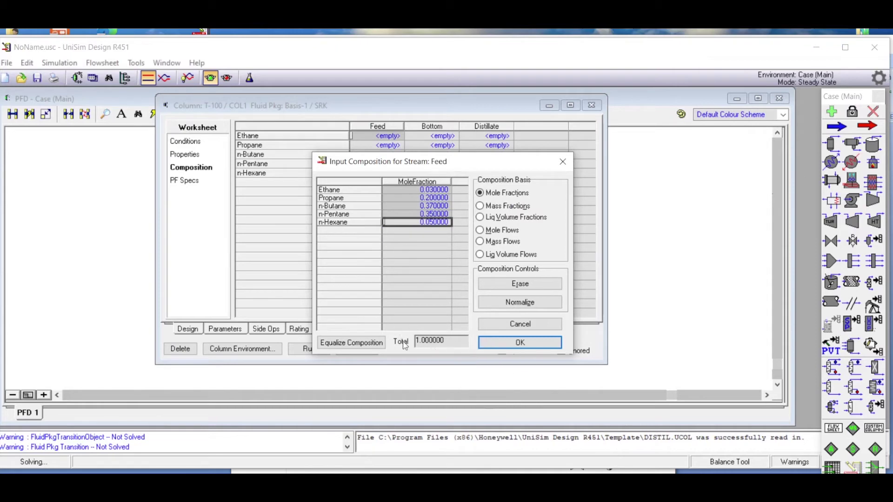
{"action": "left_click", "coordinate": [521, 348]}
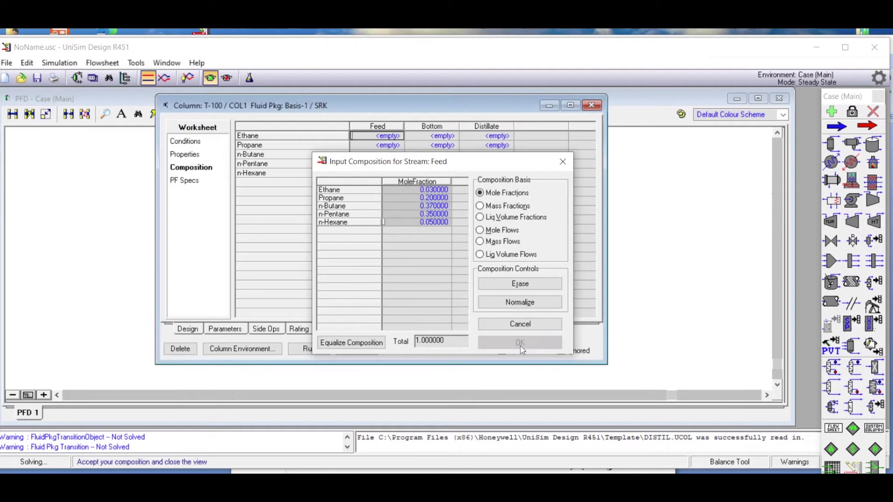
Check the feed conditions in Word and set the Feed temperature to 225 F and pressure to 250 psia in the worksheet
{"action": "left_click", "coordinate": [197, 142]}
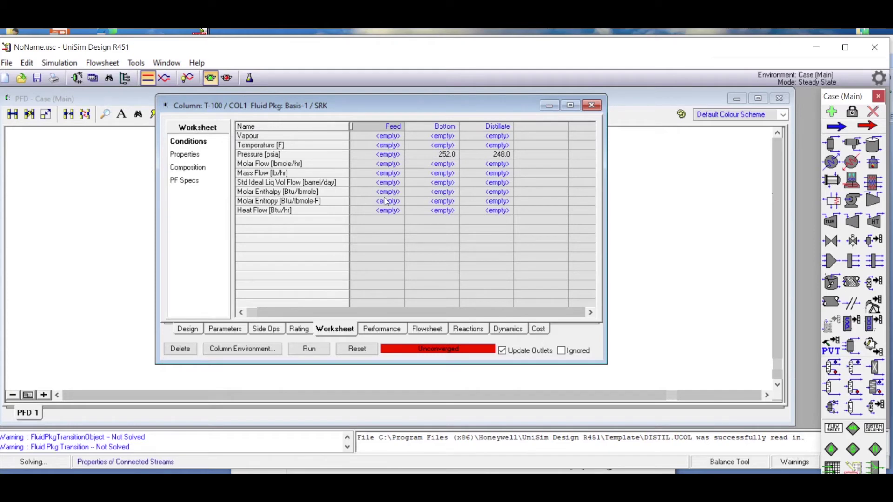
{"action": "key", "text": "alt+Tab"}
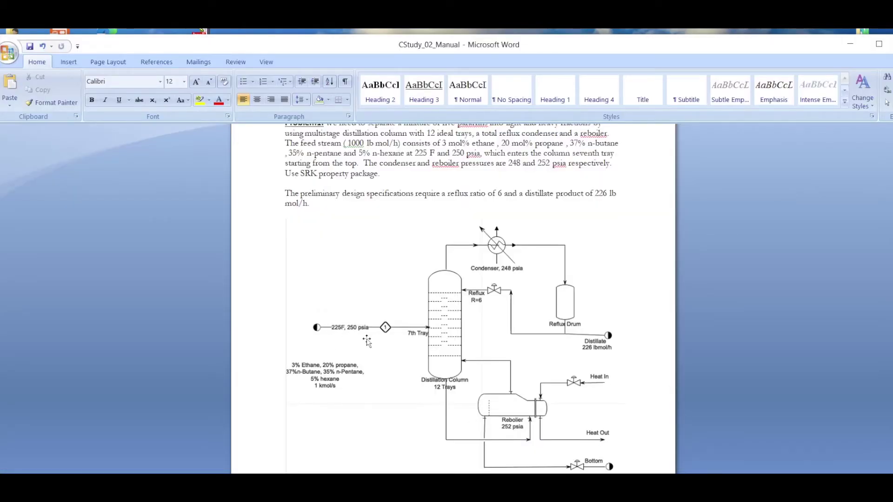
{"action": "key", "text": "alt+Tab"}
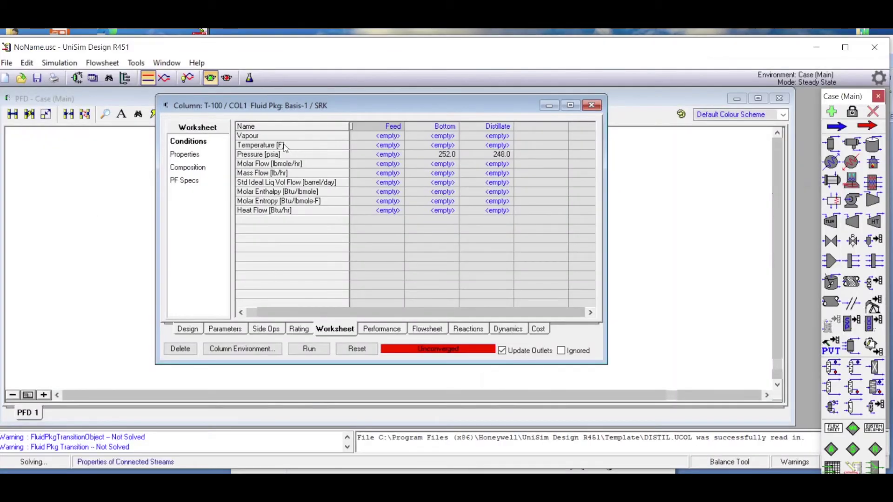
{"action": "left_click", "coordinate": [387, 148]}
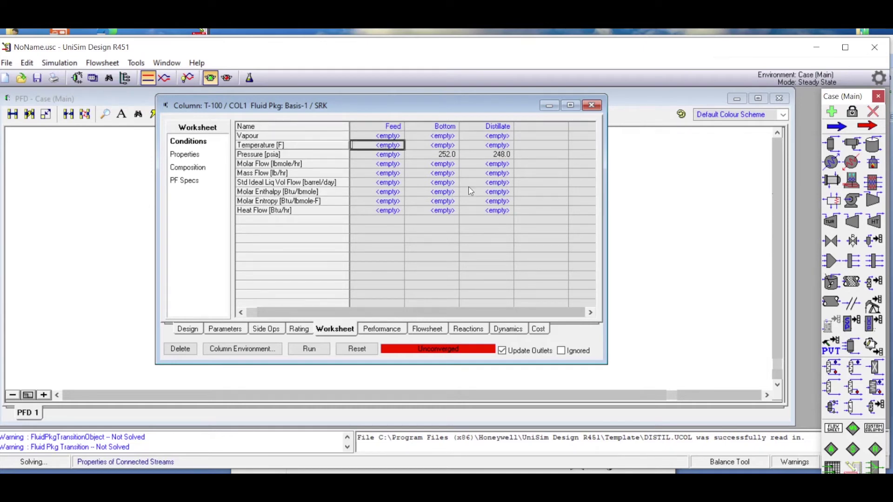
{"action": "type", "text": "225"}
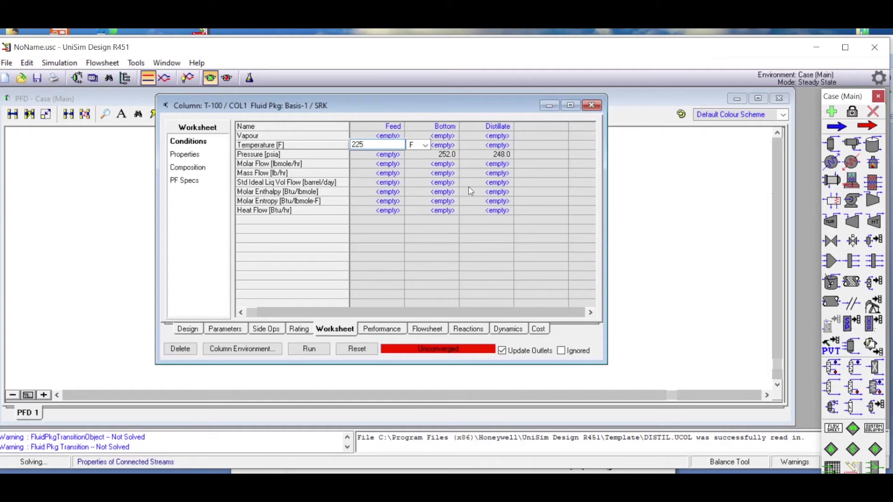
{"action": "key", "text": "Return"}
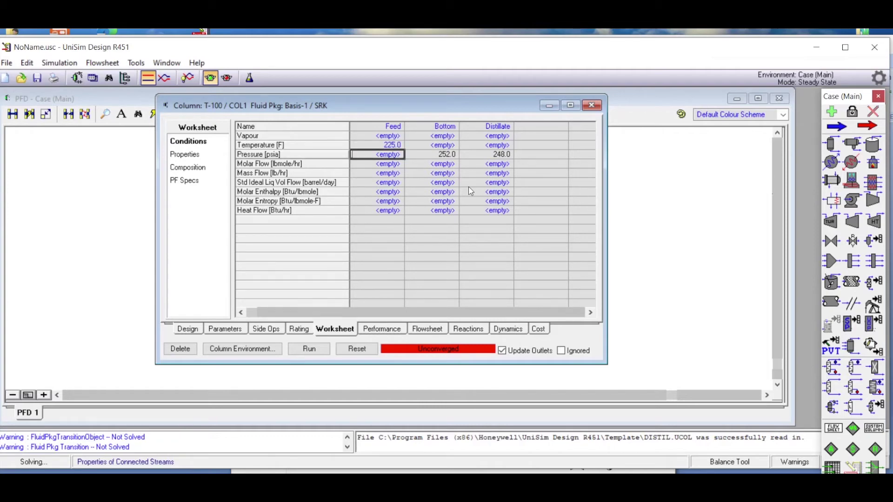
{"action": "type", "text": "250"}
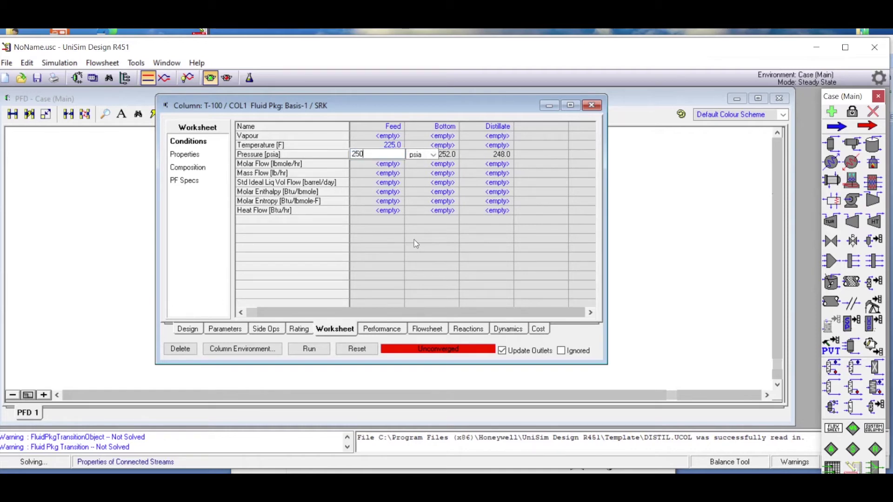
{"action": "key", "text": "Return"}
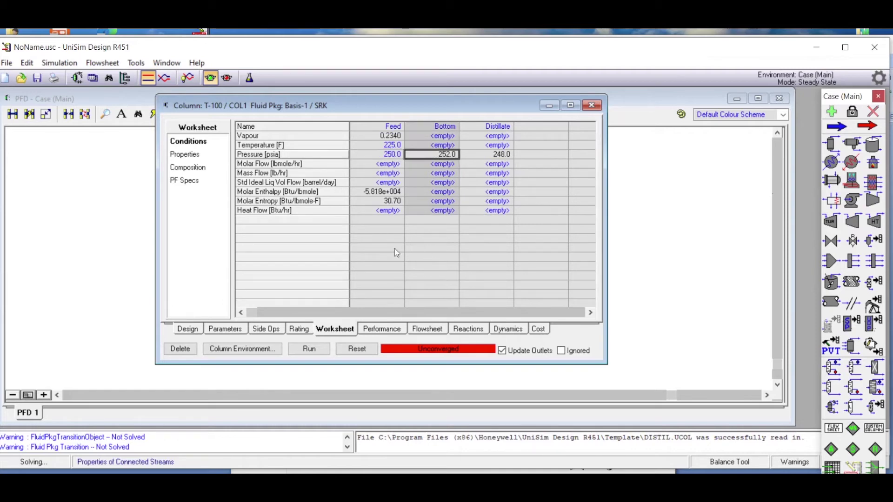
Set the Feed stream's molar flow to 1000 lbmole/hr
{"action": "left_click", "coordinate": [383, 165]}
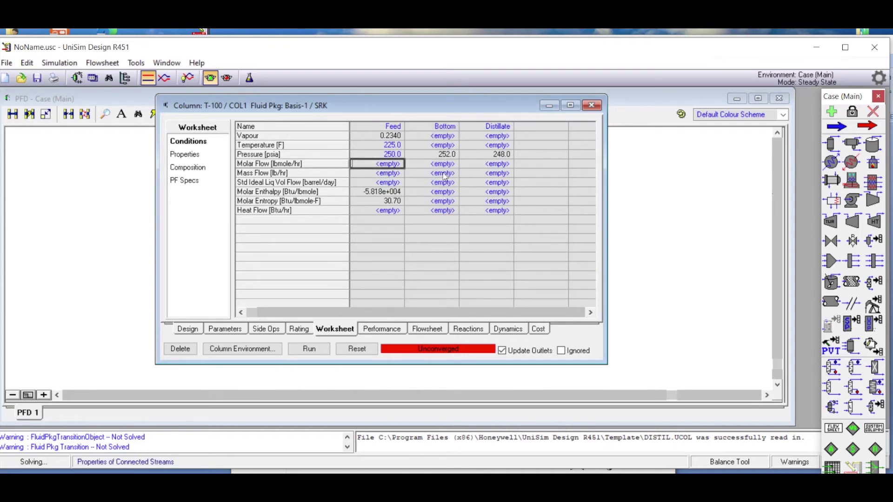
{"action": "type", "text": "1000"}
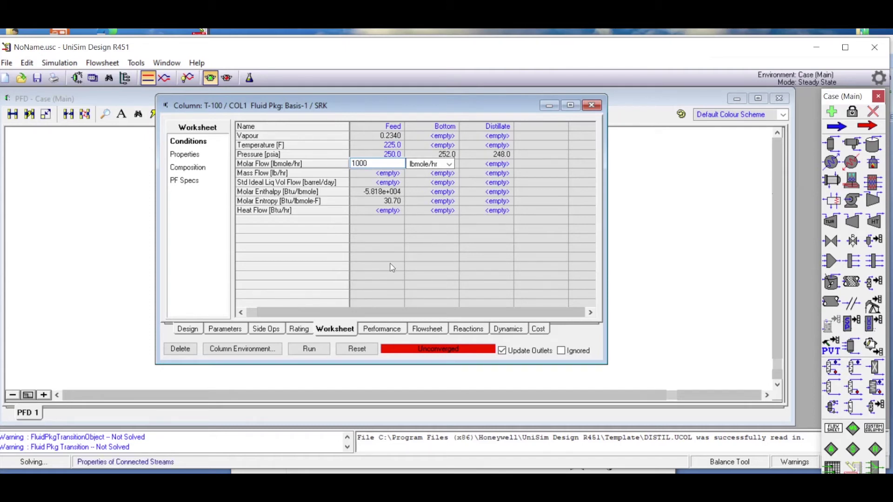
{"action": "key", "text": "Return"}
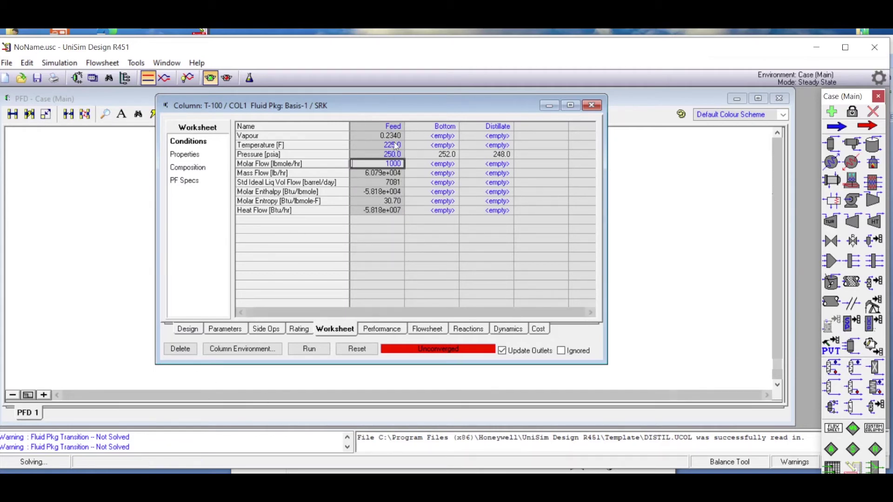
Uncover the flowsheet to view column T-100 and its streams, then reopen the column and run it
{"action": "mouse_move", "coordinate": [380, 107]}
{"action": "left_mouse_down"}
{"action": "mouse_move", "coordinate": [654, 191]}
{"action": "mouse_move", "coordinate": [669, 187]}
{"action": "left_mouse_up"}
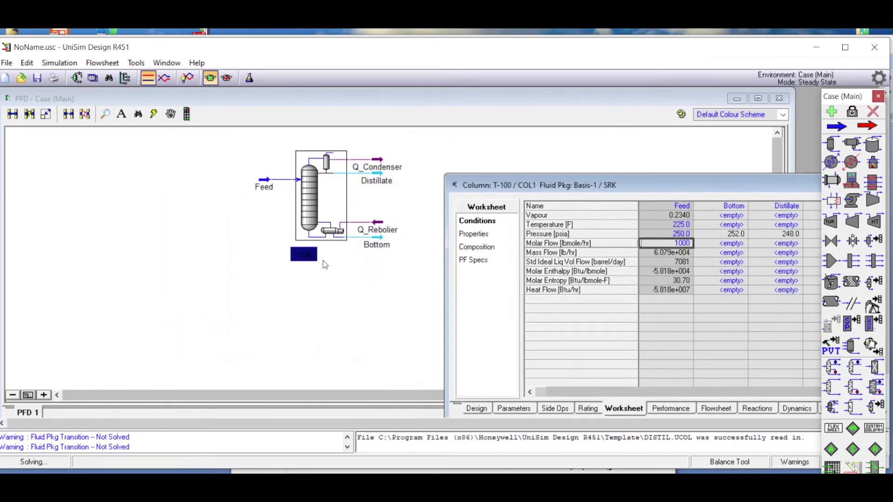
{"action": "left_click", "coordinate": [316, 296]}
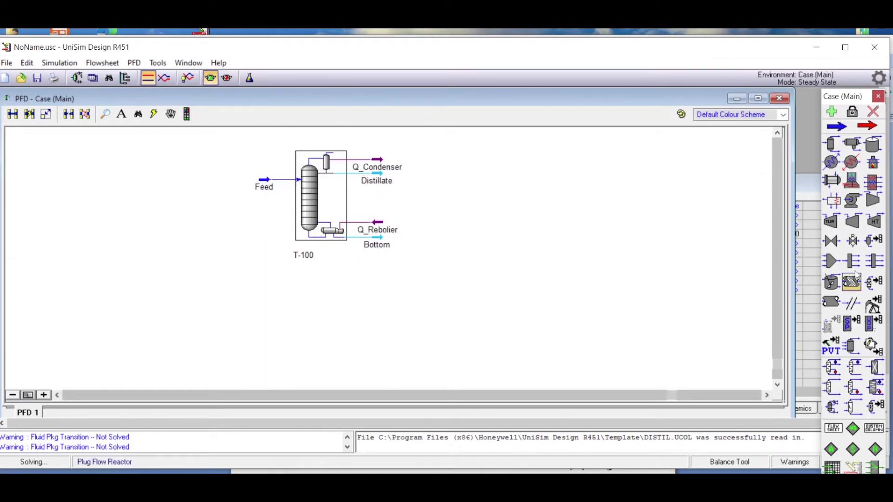
{"action": "double_click", "coordinate": [311, 190]}
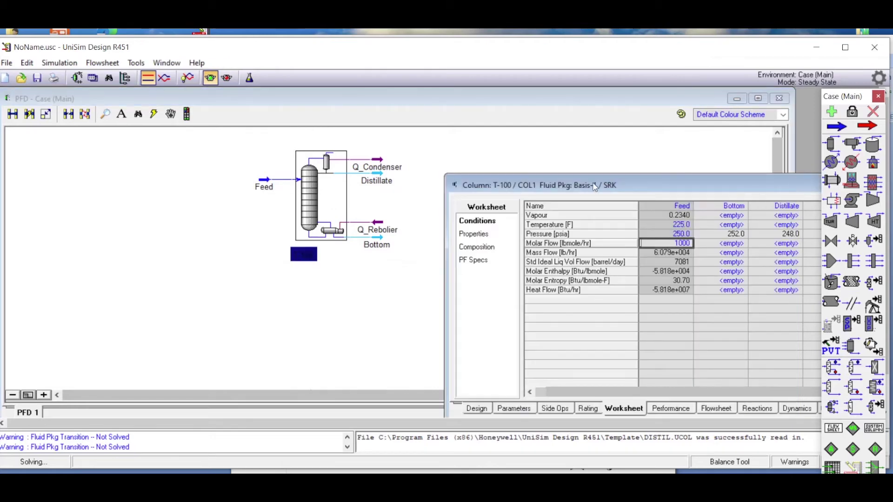
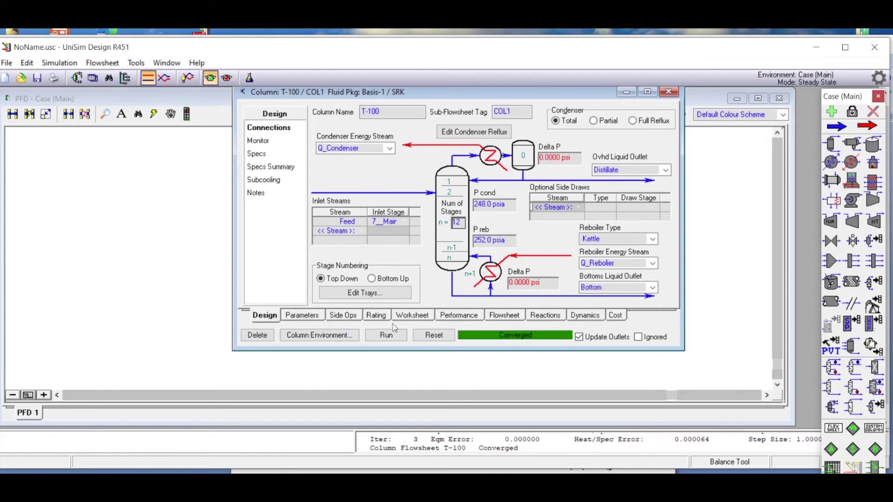
Review the conditions and compositions of the Feed, Bottom and Distillate streams in the column worksheet
{"action": "left_click", "coordinate": [412, 316]}
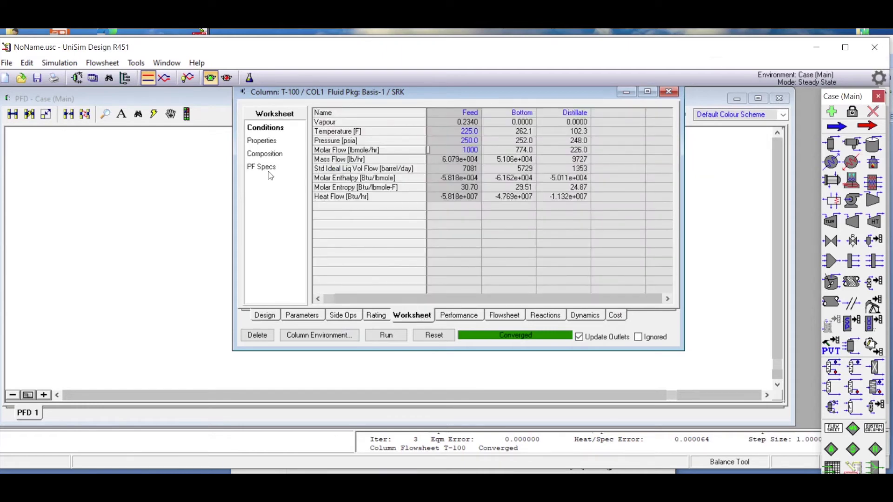
{"action": "mouse_move", "coordinate": [546, 152]}
{"action": "left_click", "coordinate": [275, 155]}
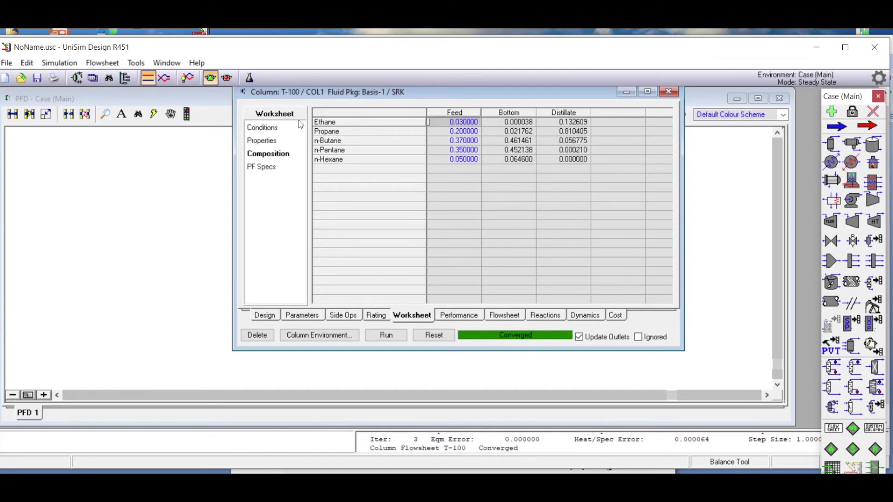
Review the stream conditions and the steady-state tray profiles of column T-100, and close the column window
{"action": "left_click", "coordinate": [263, 128]}
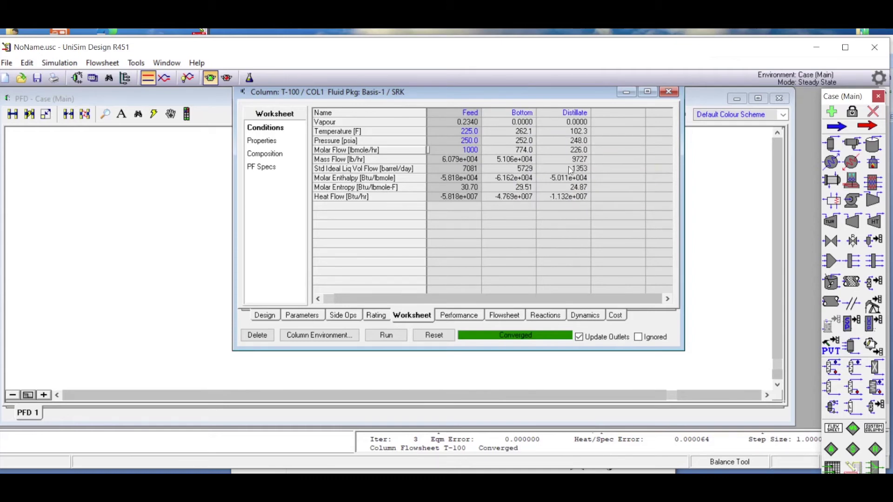
{"action": "left_click", "coordinate": [303, 315]}
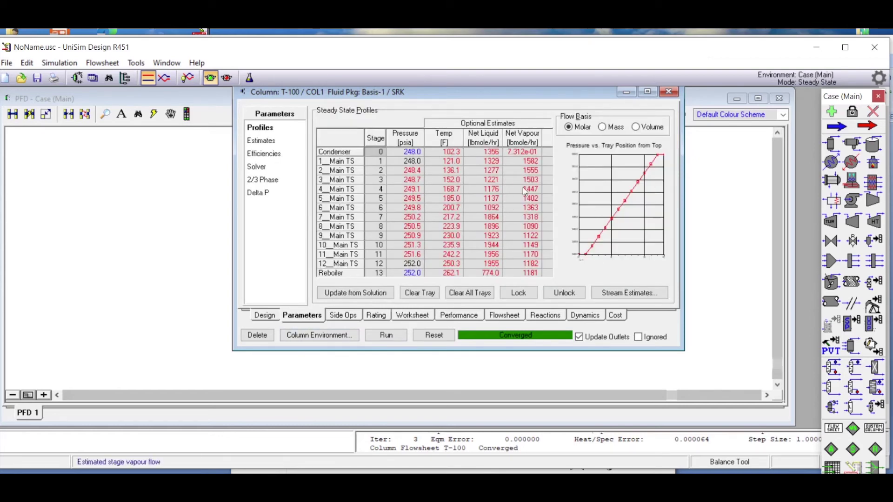
{"action": "left_click", "coordinate": [669, 93]}
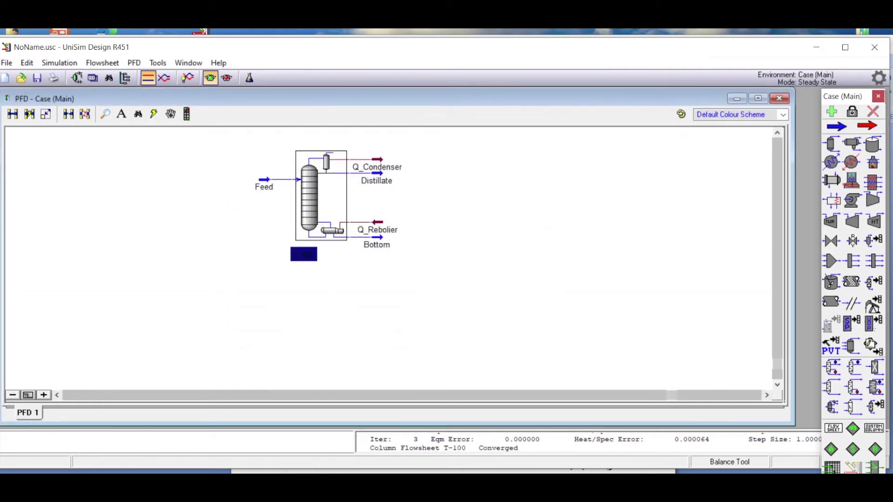
Switch to the CStudy_02_Manual document in Word and read the Problem 1 answer tables and the Problem 2 statement
{"action": "key", "text": "alt+Tab"}
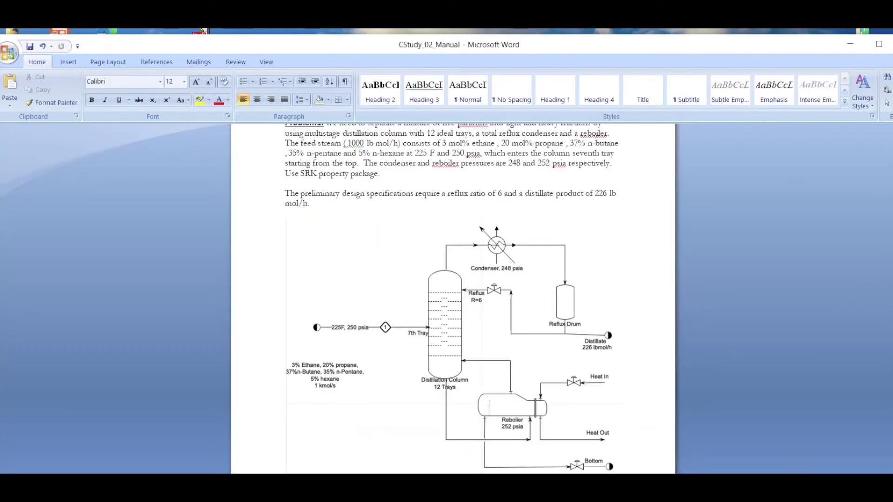
{"action": "key", "text": "alt+Tab"}
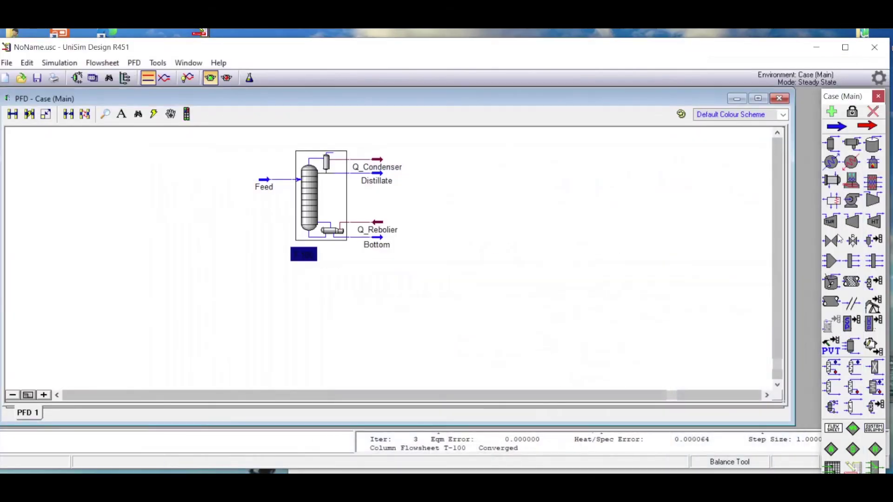
{"action": "key", "text": "alt+Tab"}
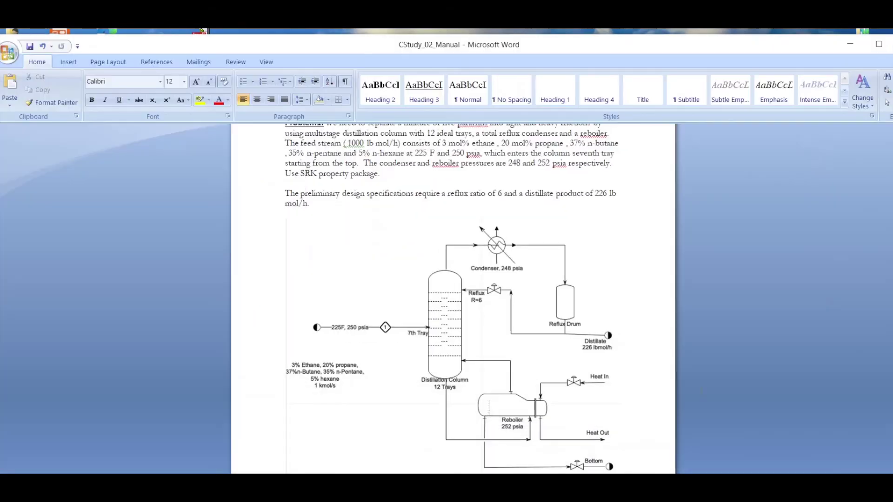
{"action": "scroll", "coordinate": [454, 298], "scroll_direction": "down", "scroll_amount": 15}
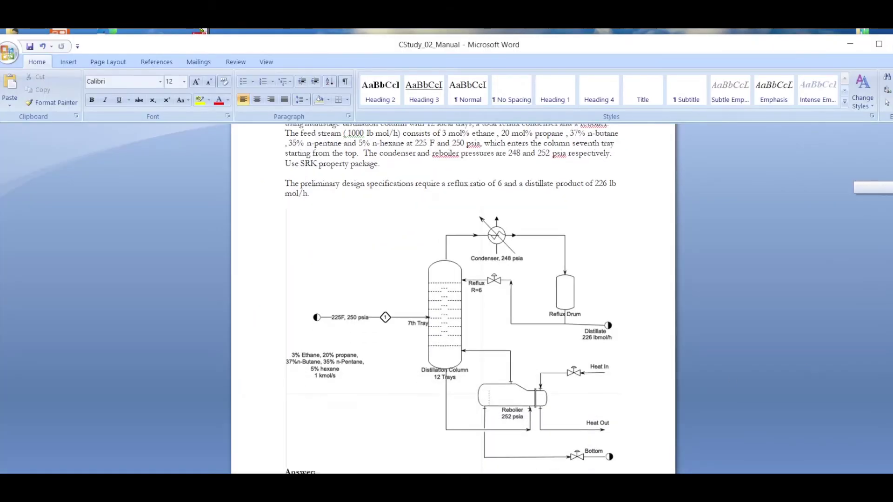
{"action": "scroll", "coordinate": [453, 298], "scroll_direction": "up", "scroll_amount": 2}
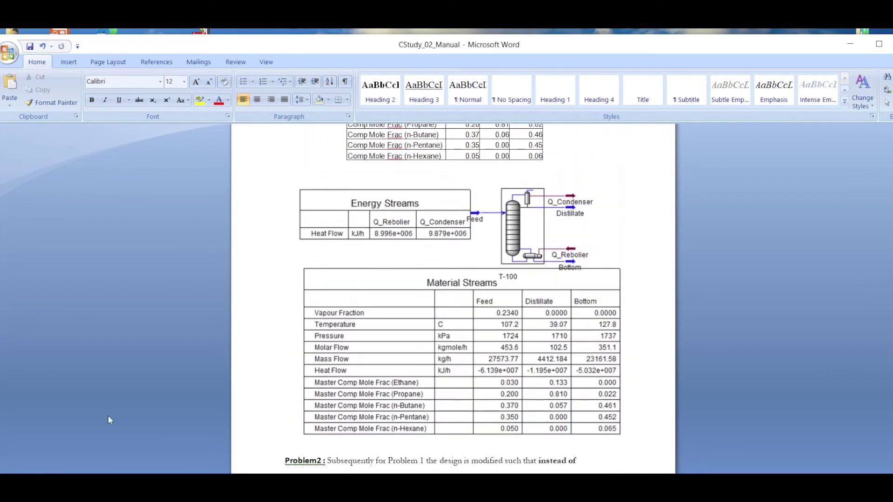
{"action": "scroll", "coordinate": [454, 298], "scroll_direction": "down", "scroll_amount": 9}
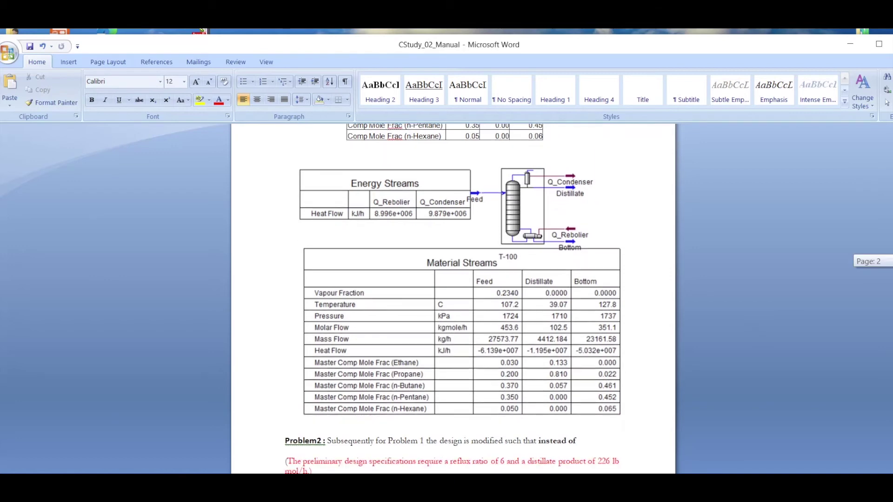
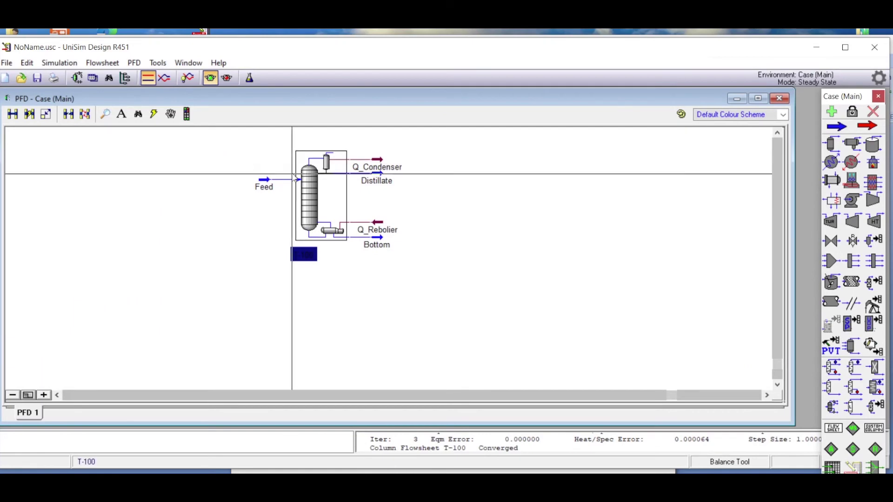
Reopen column T-100 in UniSim Design, inspect its Reflux Ratio specification and make that specification inactive
{"action": "double_click", "coordinate": [309, 196]}
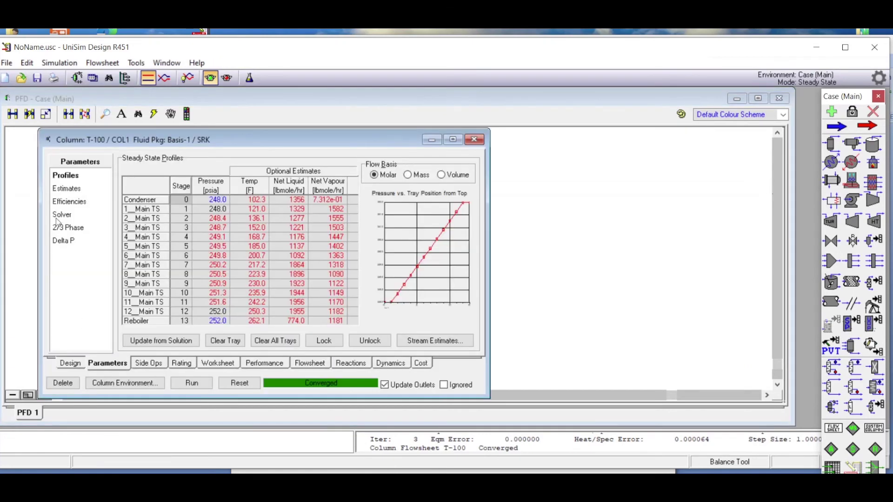
{"action": "left_click", "coordinate": [59, 362]}
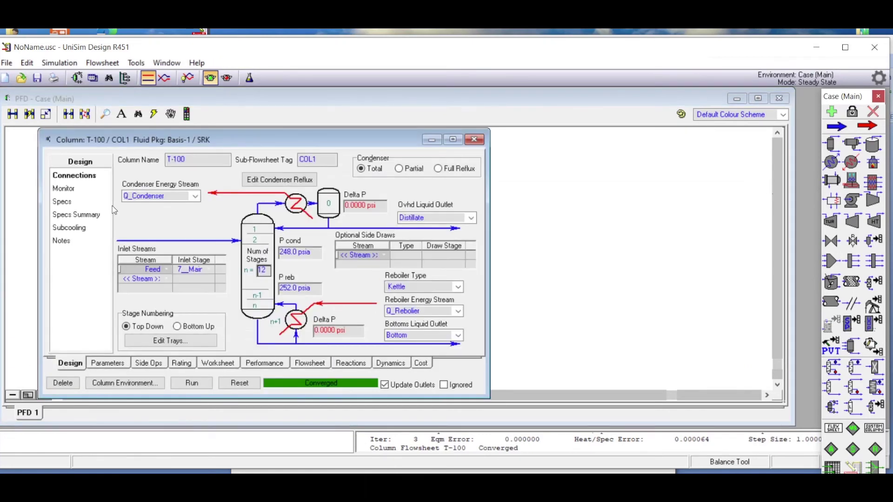
{"action": "left_click", "coordinate": [64, 203]}
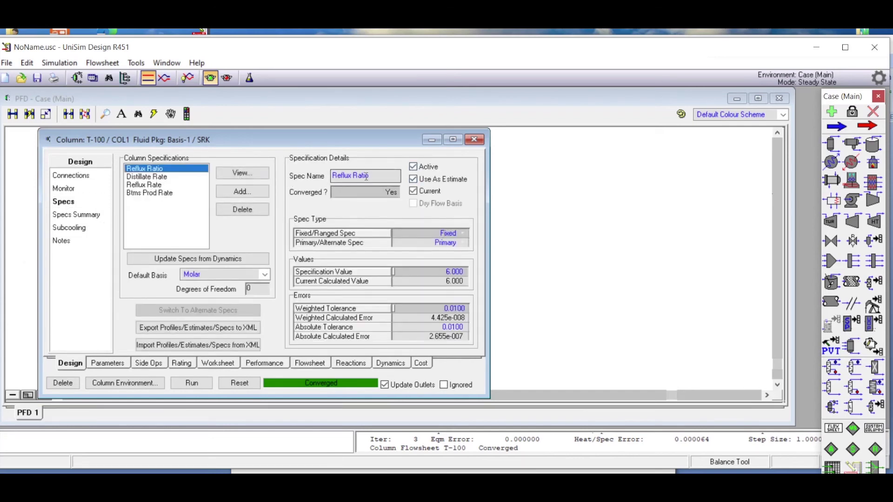
{"action": "left_click", "coordinate": [227, 176]}
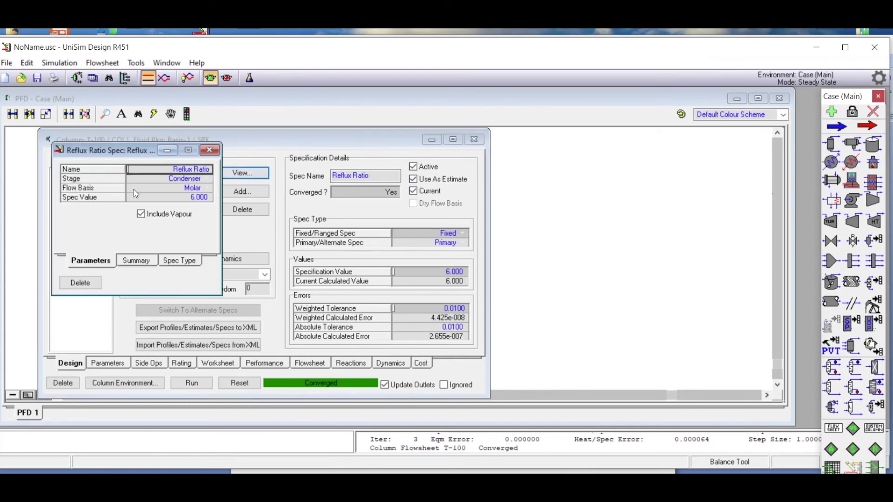
{"action": "left_click", "coordinate": [209, 150]}
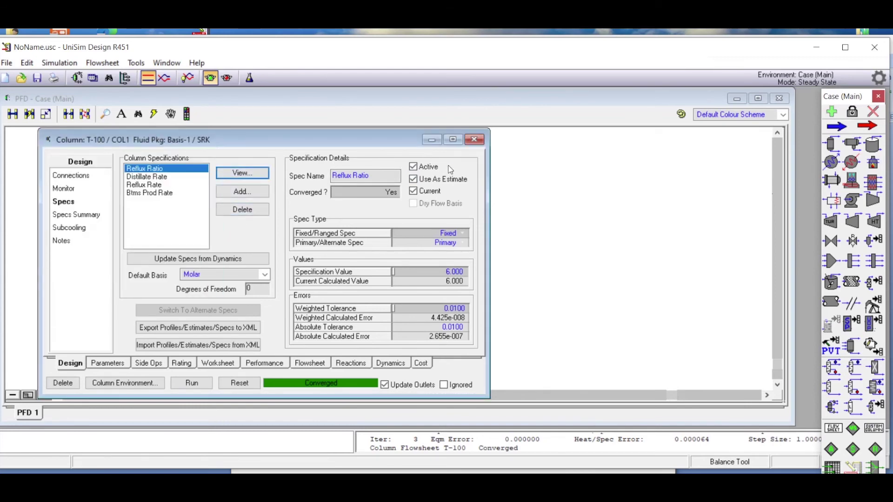
{"action": "left_click", "coordinate": [414, 168]}
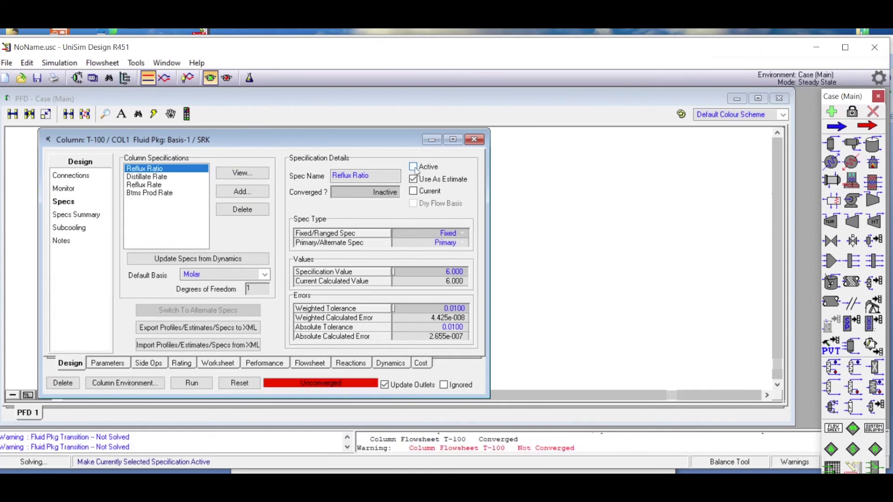
Inspect and deactivate the Distillate Rate specification, and check that Reflux Rate and Btms Prod Rate are inactive
{"action": "left_click", "coordinate": [153, 177]}
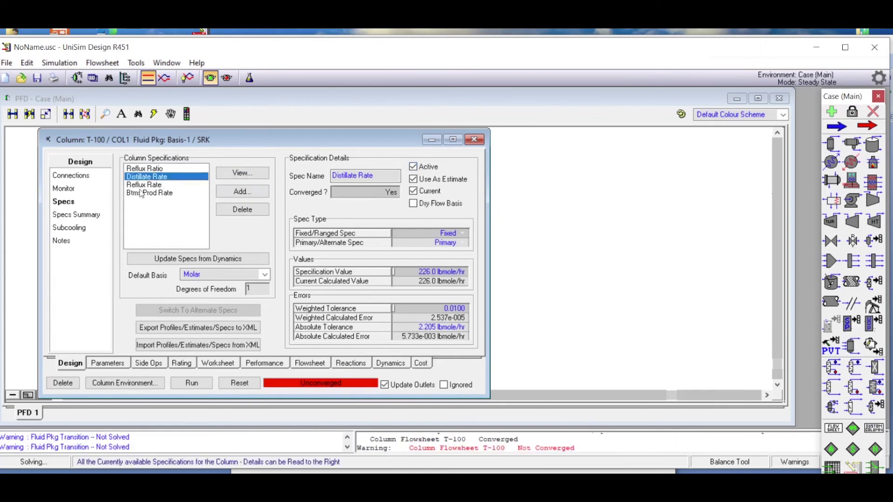
{"action": "left_click", "coordinate": [242, 173]}
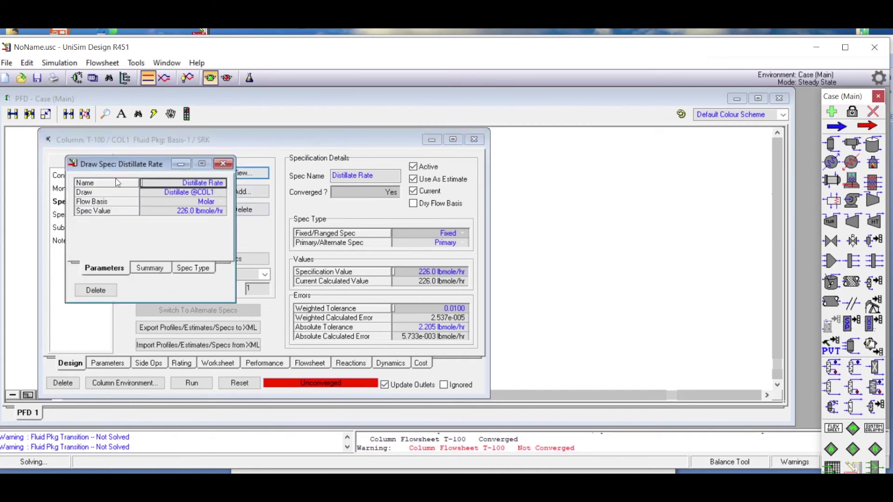
{"action": "left_click", "coordinate": [223, 164]}
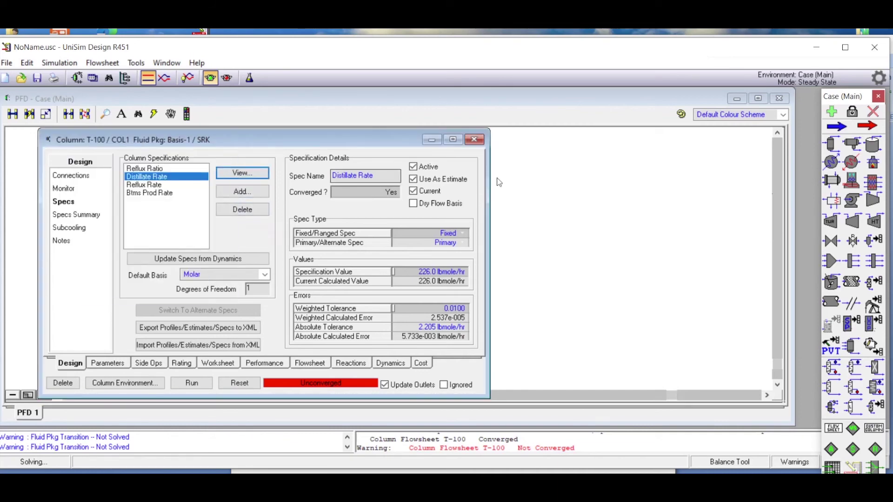
{"action": "left_click", "coordinate": [414, 167]}
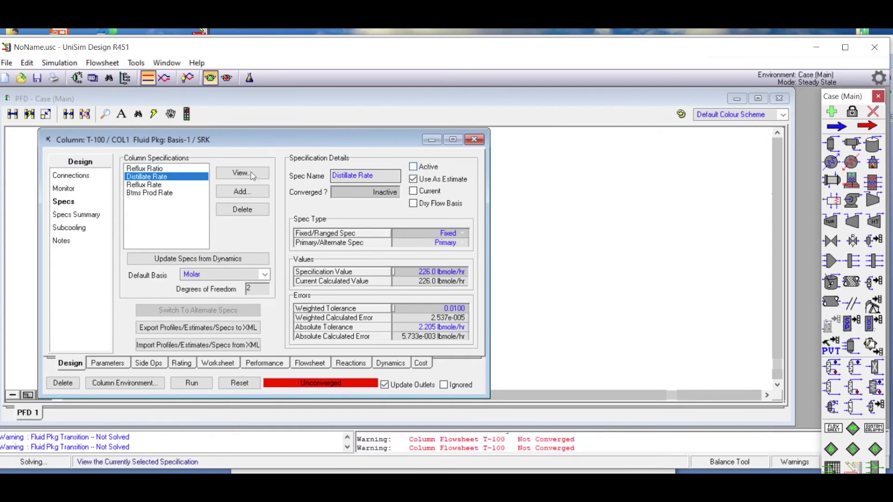
{"action": "left_click", "coordinate": [162, 185]}
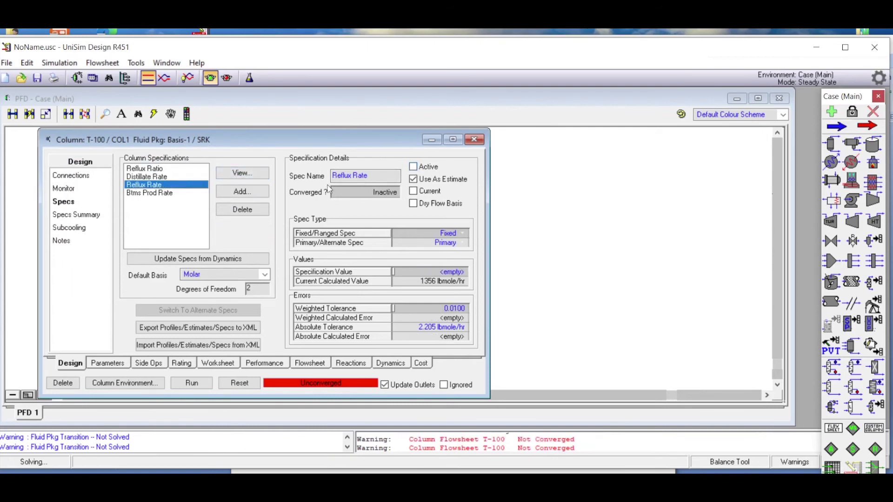
{"action": "left_click", "coordinate": [171, 194]}
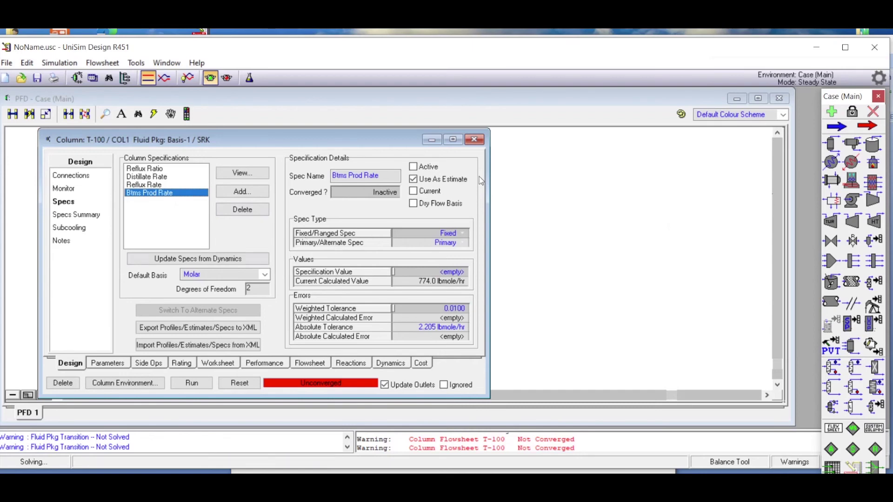
{"action": "left_click", "coordinate": [243, 197]}
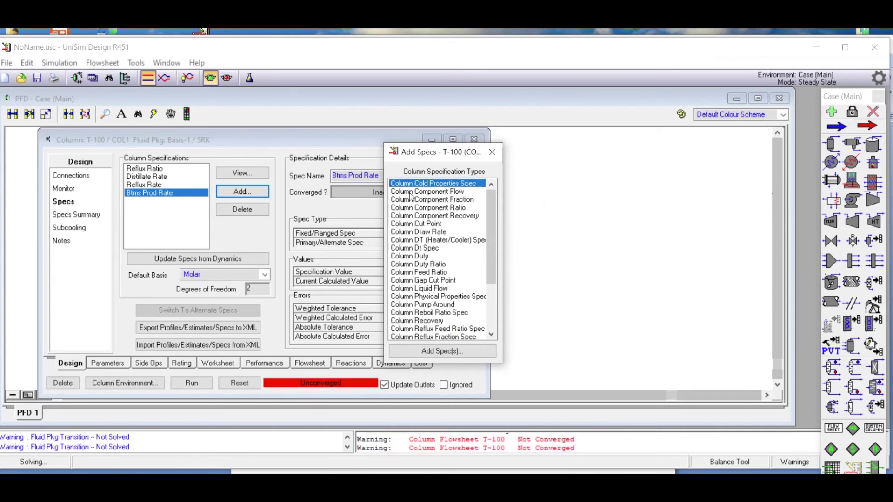
{"action": "left_click", "coordinate": [425, 192]}
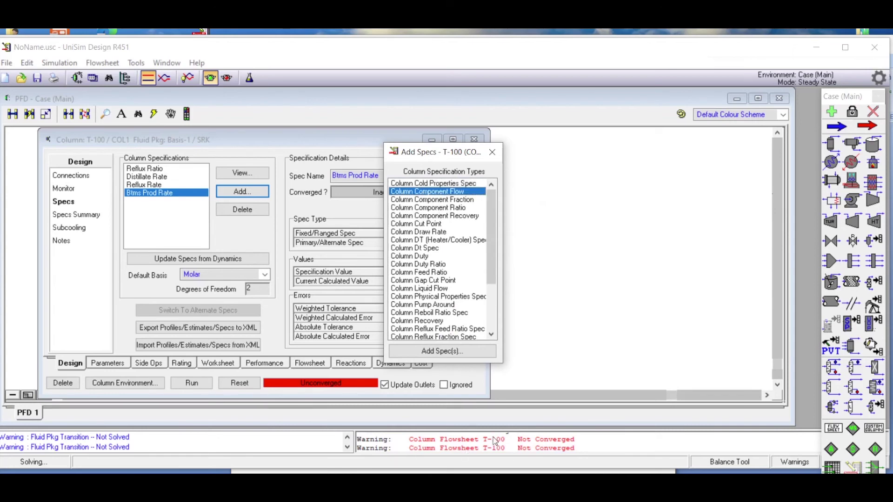
{"action": "left_click", "coordinate": [442, 351]}
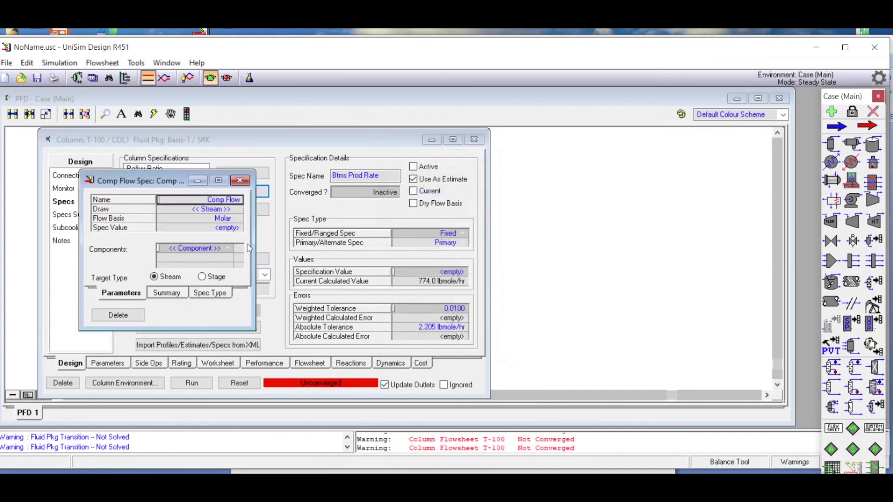
{"action": "left_click", "coordinate": [236, 209]}
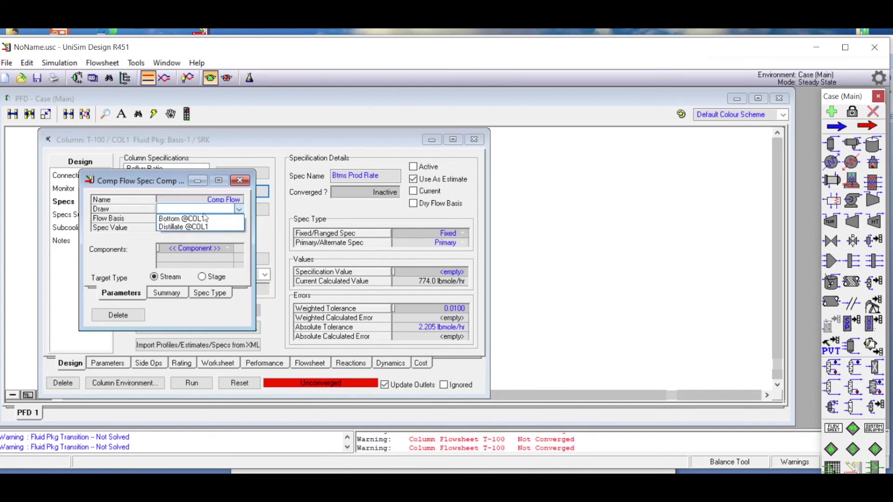
{"action": "left_click", "coordinate": [192, 227]}
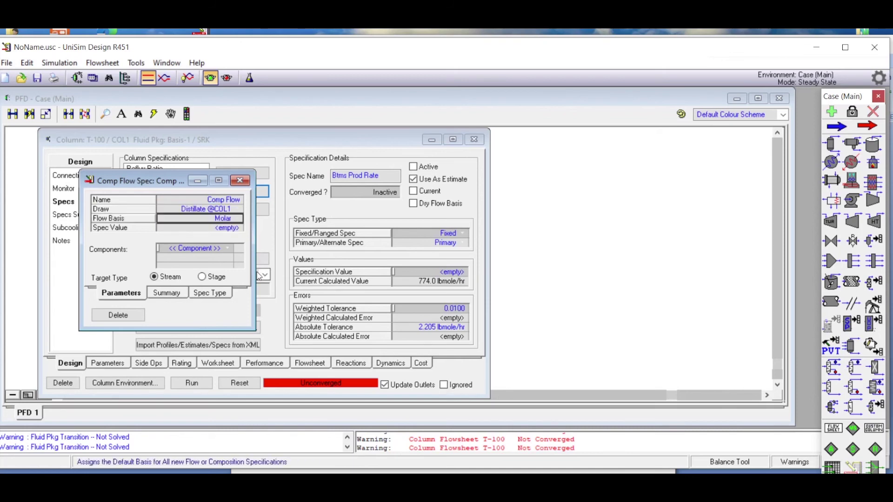
Check the Problem 2 hint in Word and set the distillate component flow specification to Propane at 191 lbmole/hr
{"action": "key", "text": "alt+Tab"}
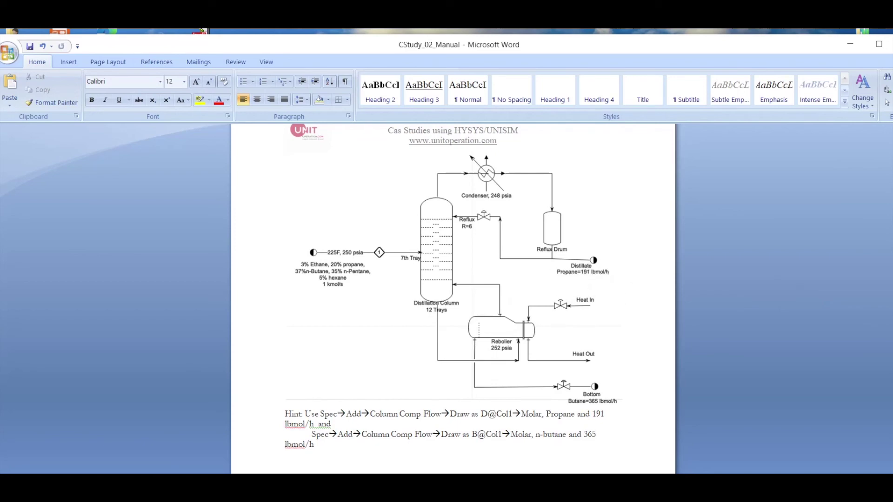
{"action": "key", "text": "alt+Tab"}
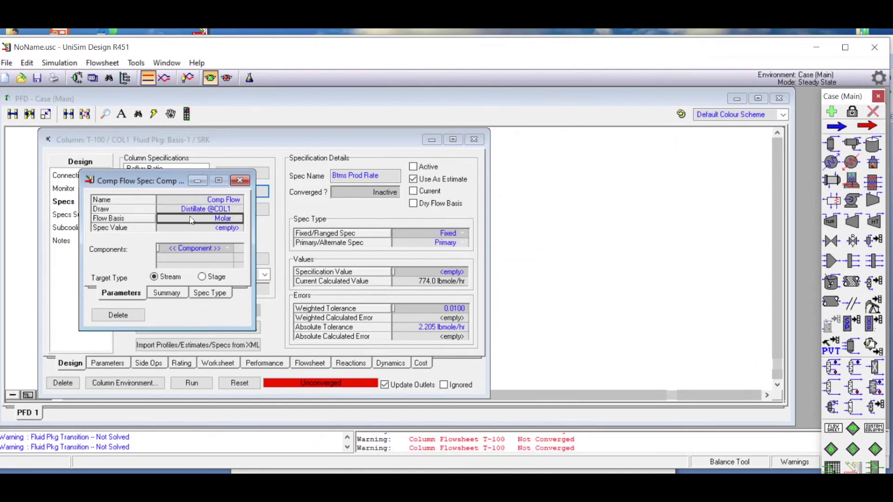
{"action": "left_click", "coordinate": [228, 249]}
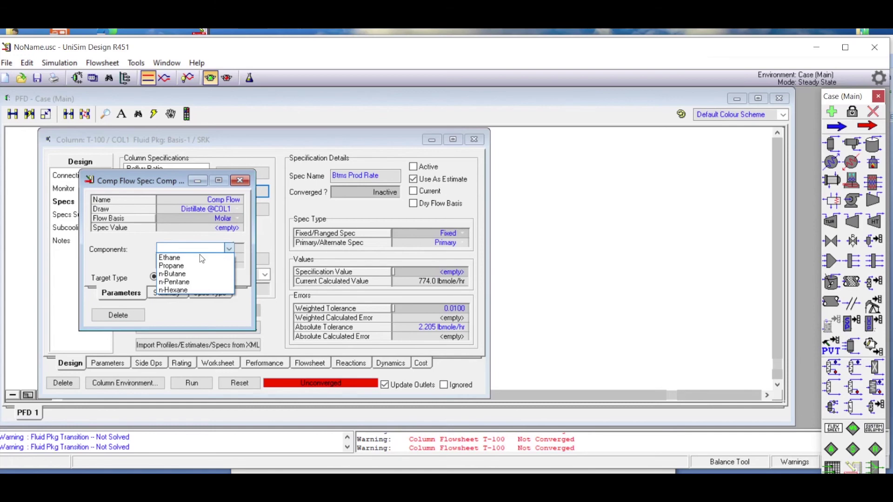
{"action": "left_click", "coordinate": [171, 266]}
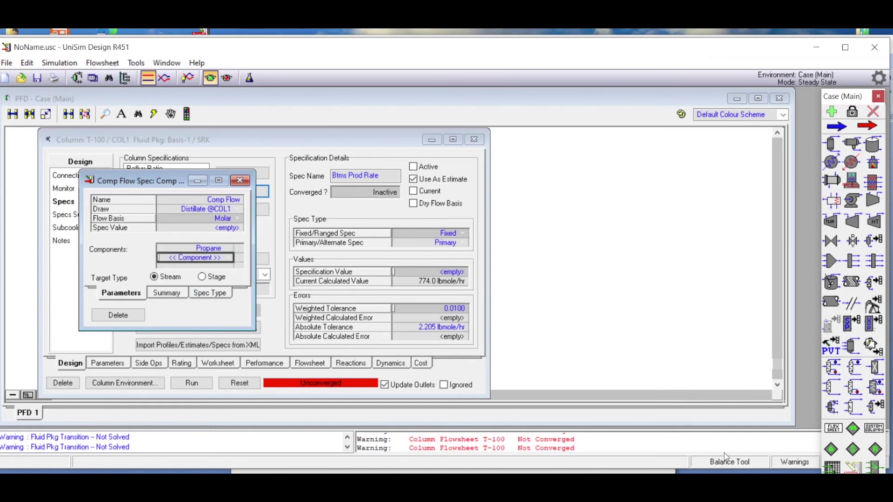
{"action": "key", "text": "alt+Tab"}
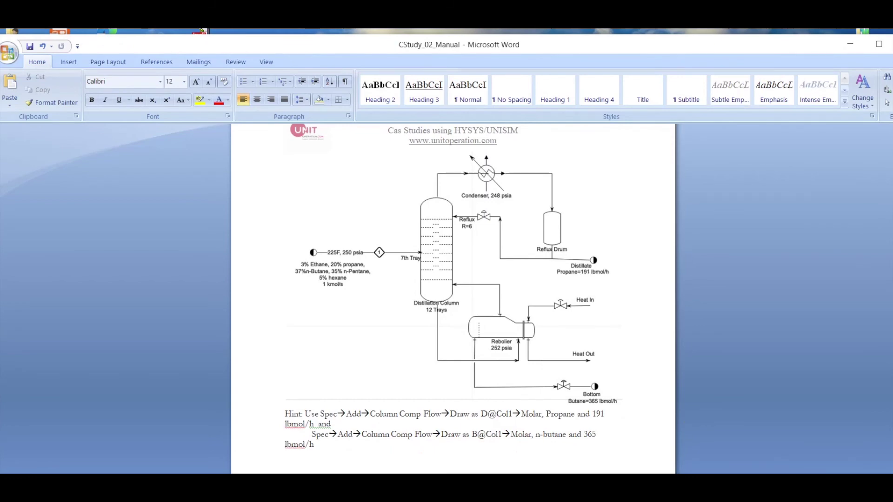
{"action": "key", "text": "alt+Tab"}
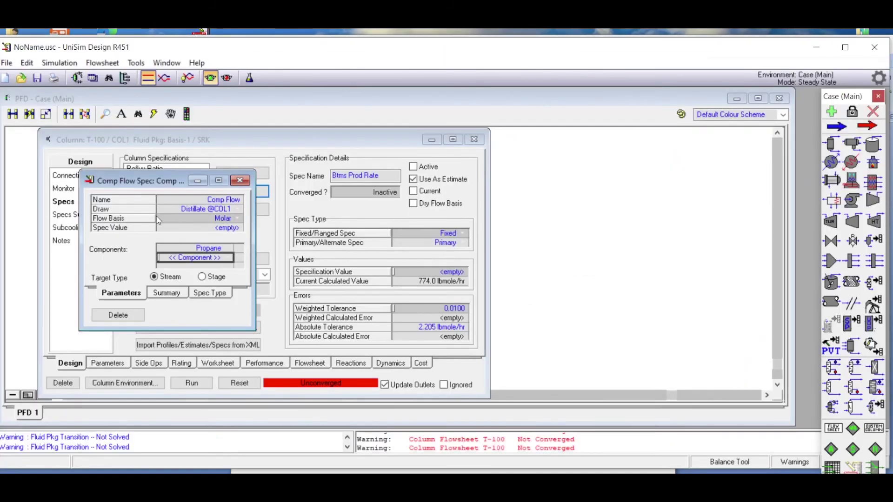
{"action": "left_click", "coordinate": [228, 228]}
{"action": "type", "text": "191"}
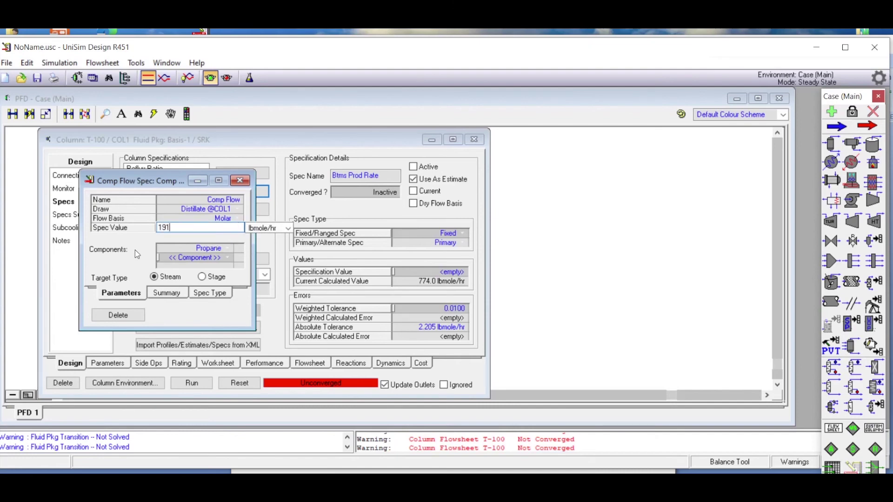
{"action": "key", "text": "Return"}
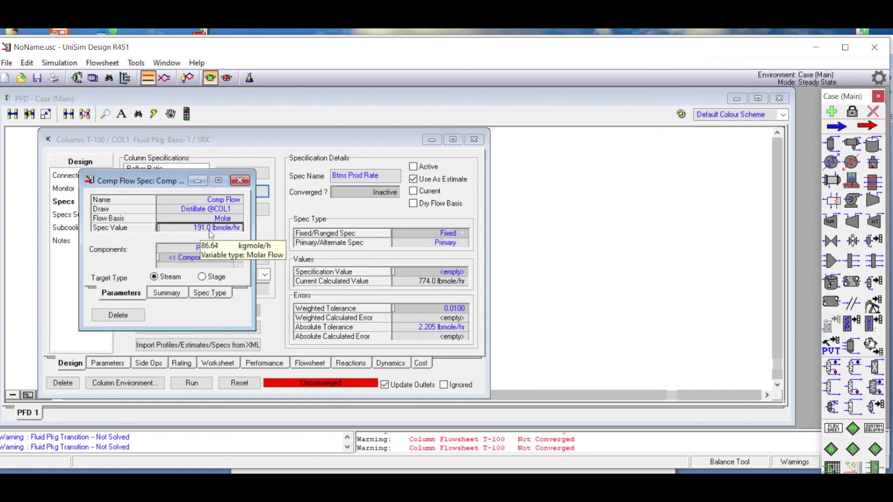
Finish the propane flow specification and add a second Column Component Flow specification to T-100
{"action": "mouse_move", "coordinate": [199, 232]}
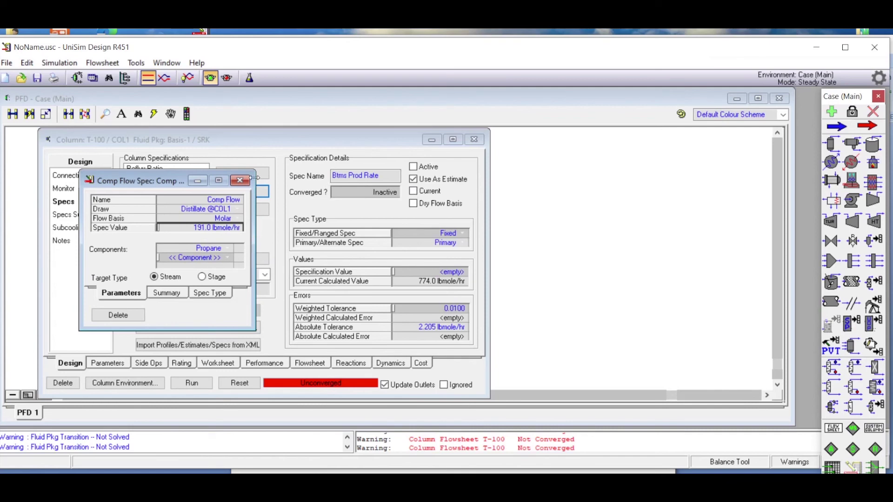
{"action": "left_click", "coordinate": [240, 181]}
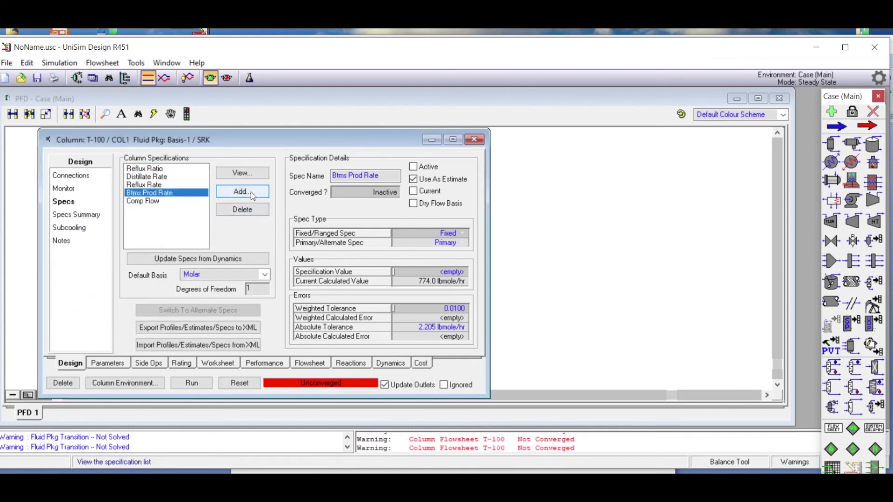
{"action": "left_click", "coordinate": [250, 192]}
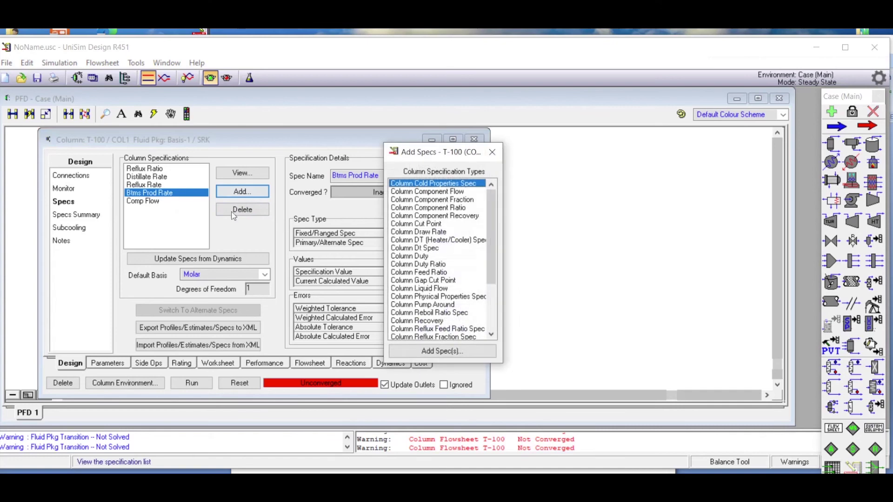
{"action": "left_click", "coordinate": [425, 192]}
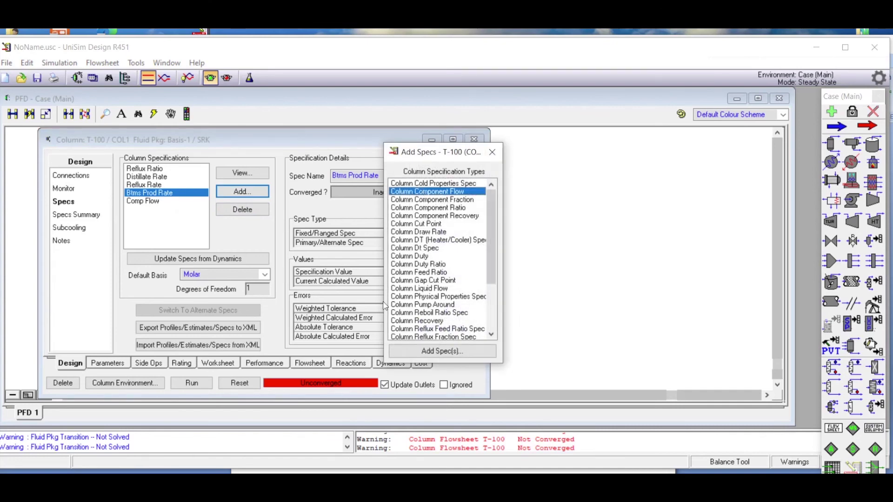
{"action": "left_click", "coordinate": [442, 351]}
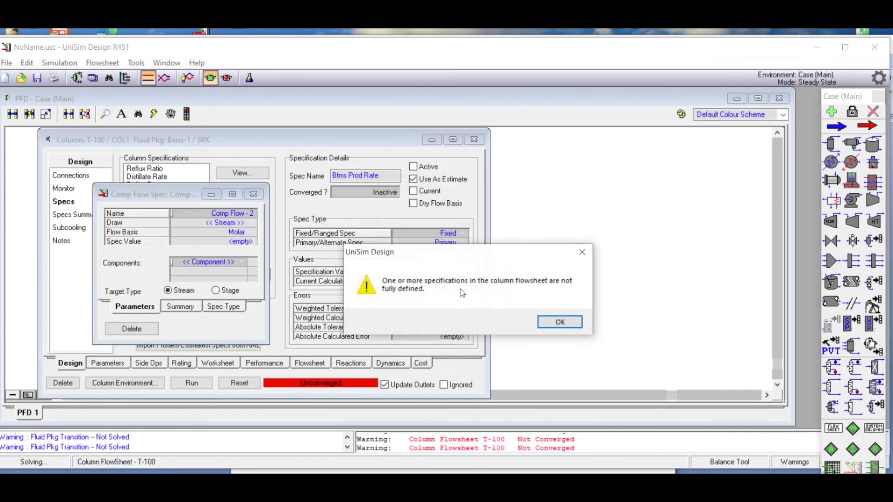
{"action": "left_click", "coordinate": [560, 325]}
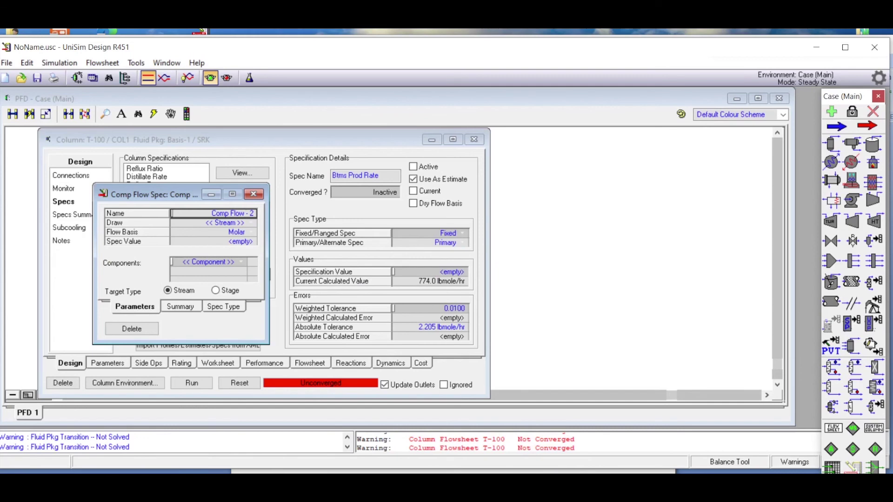
{"action": "key", "text": "alt+Tab"}
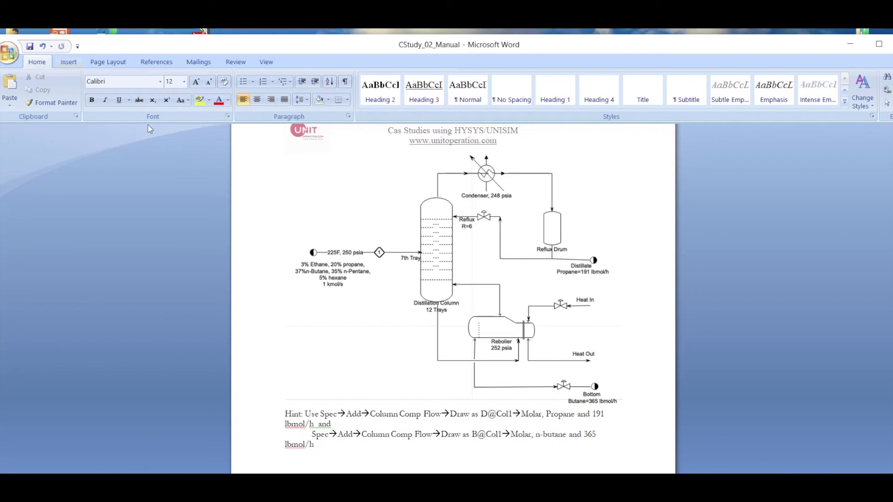
{"action": "key", "text": "alt+Tab"}
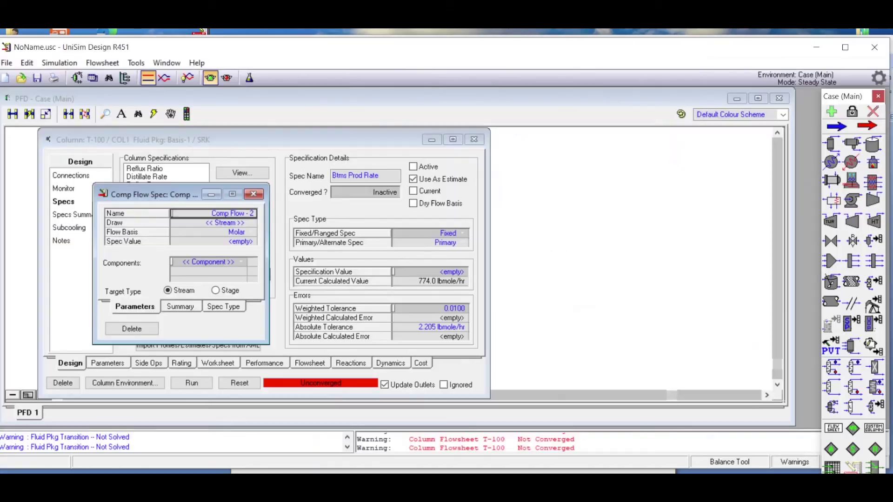
{"action": "left_click", "coordinate": [247, 224]}
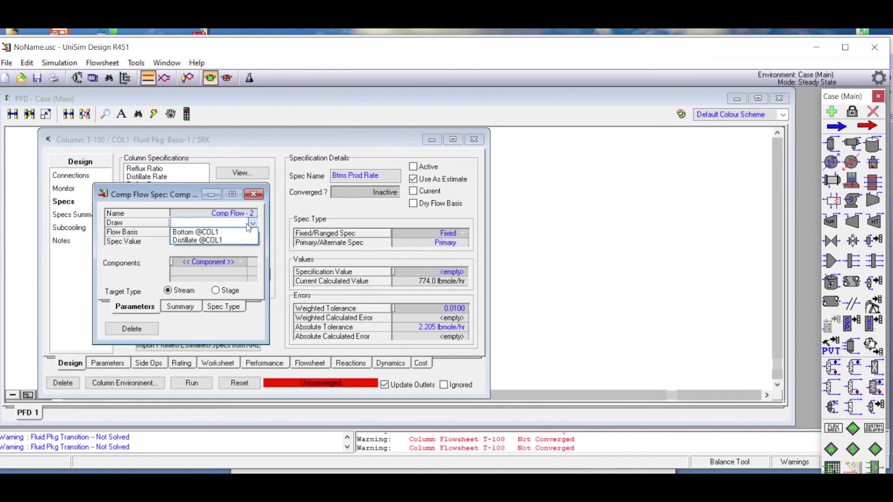
{"action": "left_click", "coordinate": [200, 232]}
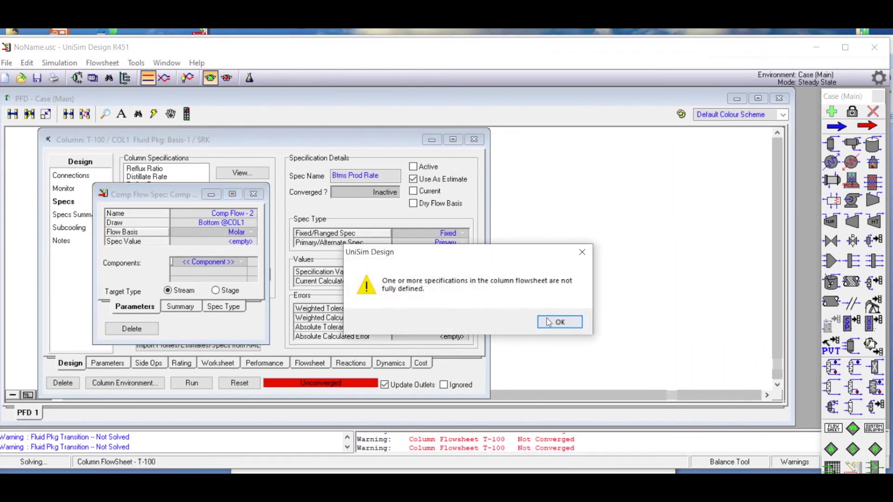
{"action": "left_click", "coordinate": [549, 323]}
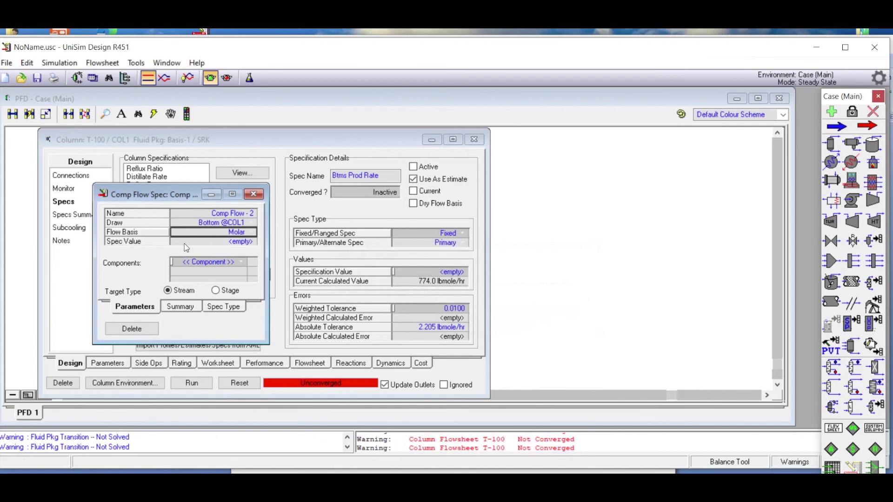
Set the bottoms component flow specification to n-Butane at 365 lbmole/hr and close it
{"action": "left_click", "coordinate": [242, 262]}
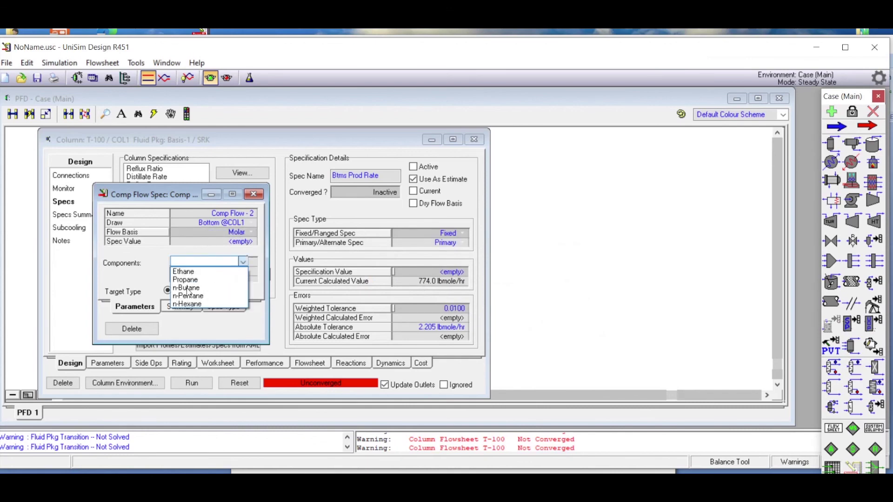
{"action": "left_click", "coordinate": [187, 288]}
{"action": "left_click", "coordinate": [558, 321]}
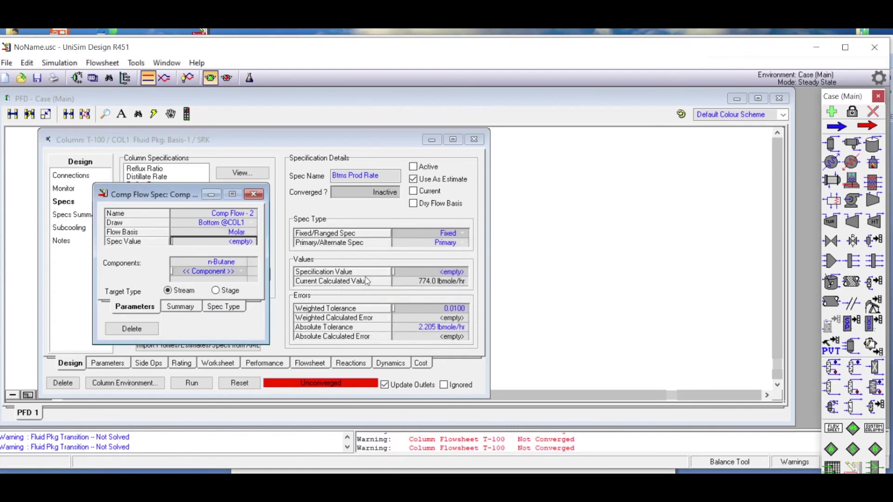
{"action": "type", "text": "365"}
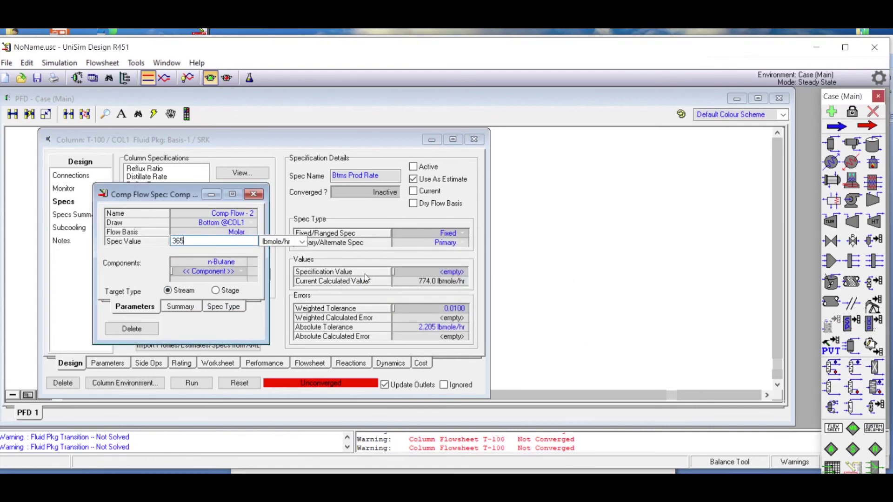
{"action": "key", "text": "Return"}
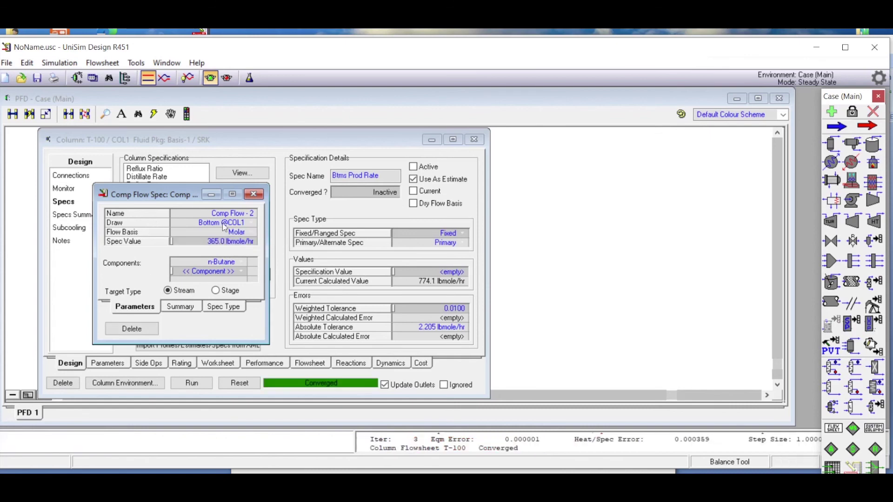
{"action": "left_click", "coordinate": [253, 195]}
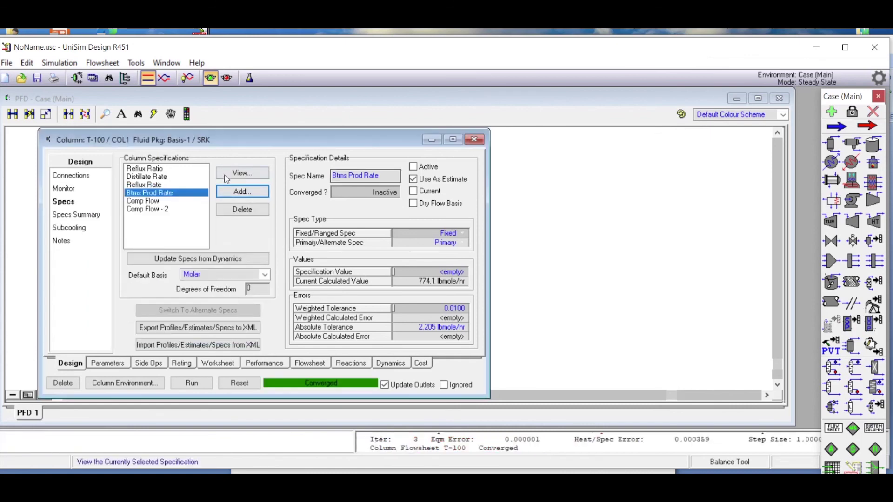
Inspect the settings of the Comp Flow and Comp Flow - 2 specifications, including the distillate specification's draw stream and component
{"action": "left_click", "coordinate": [153, 201]}
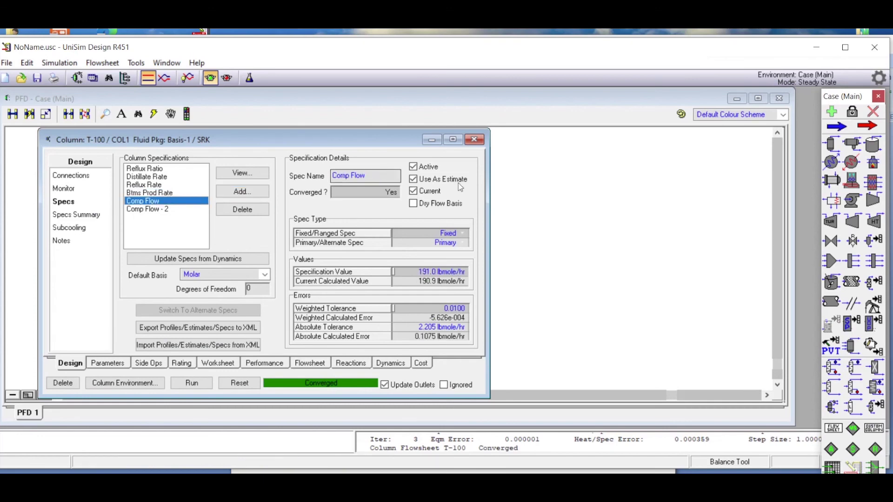
{"action": "left_click", "coordinate": [414, 168]}
{"action": "left_click", "coordinate": [148, 209]}
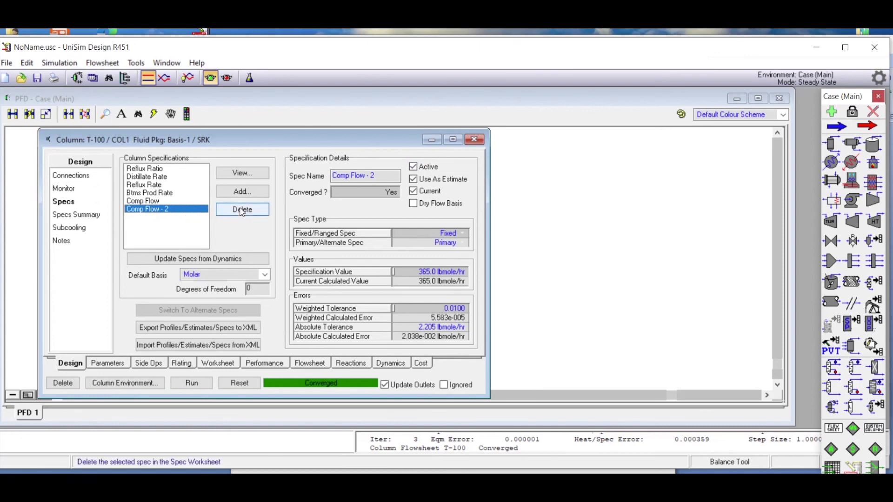
{"action": "left_click", "coordinate": [241, 175]}
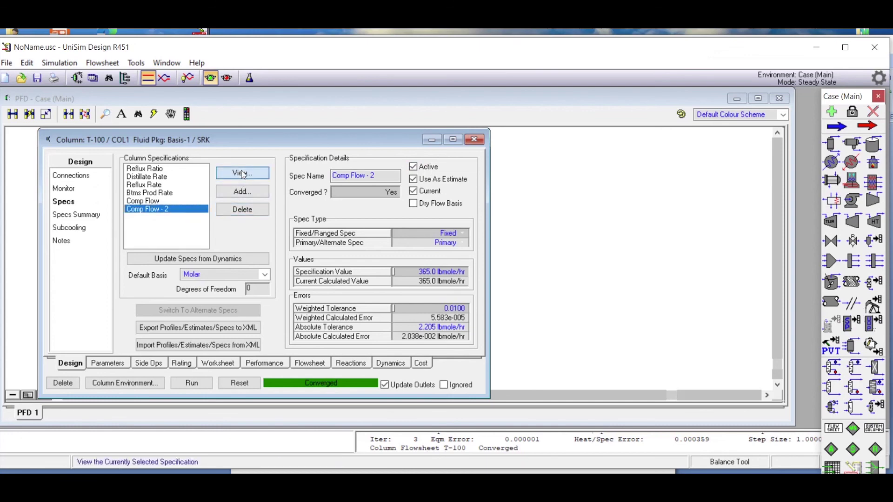
{"action": "left_click", "coordinate": [262, 209]}
{"action": "left_click", "coordinate": [157, 205]}
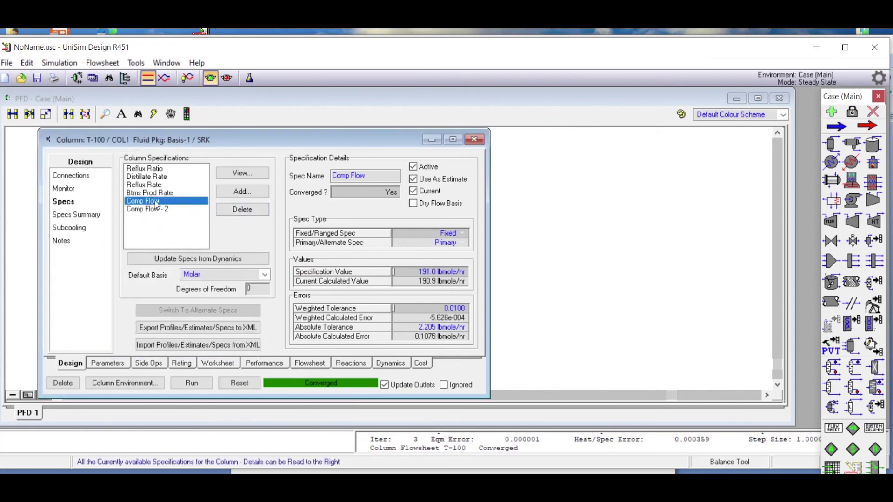
{"action": "left_click", "coordinate": [242, 173]}
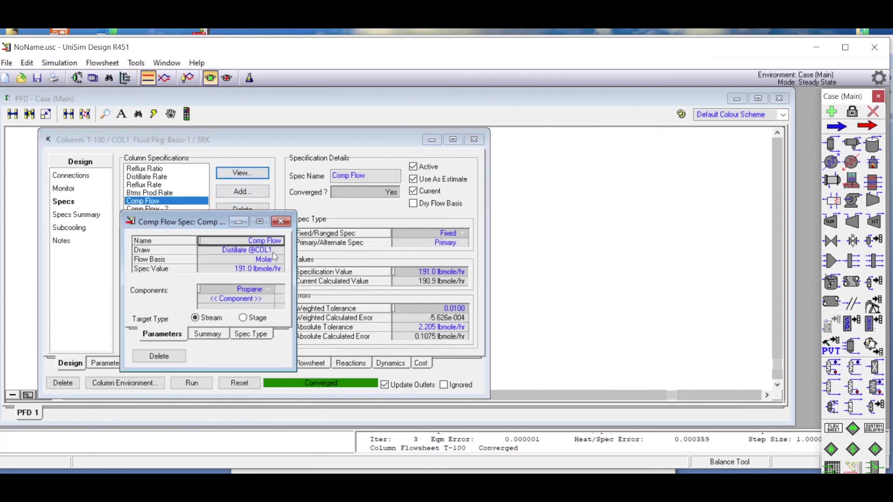
{"action": "left_click", "coordinate": [280, 222]}
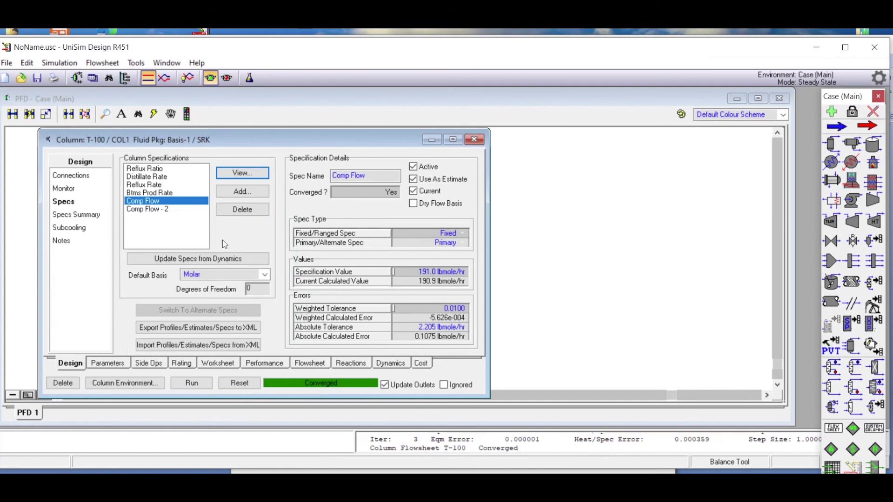
Check the active status of the Reflux Ratio, Distillate Rate, Reflux Rate and Btms Prod Rate specifications
{"action": "left_click", "coordinate": [154, 170]}
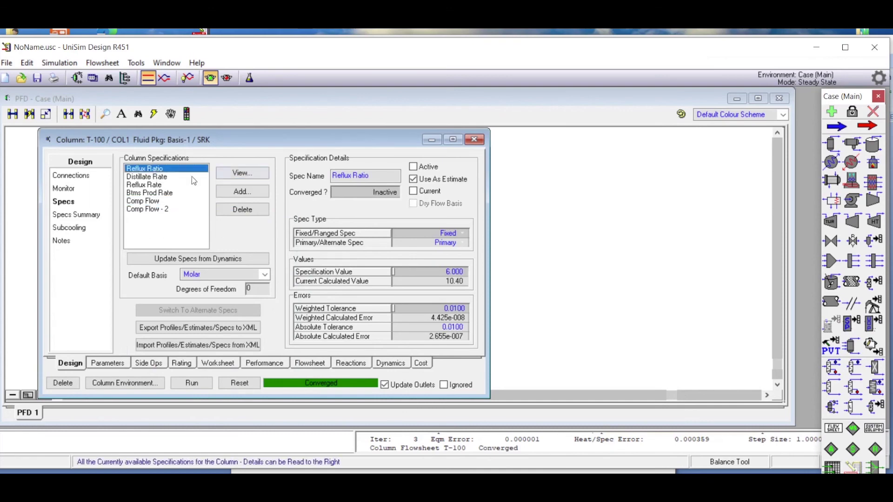
{"action": "left_click", "coordinate": [163, 178]}
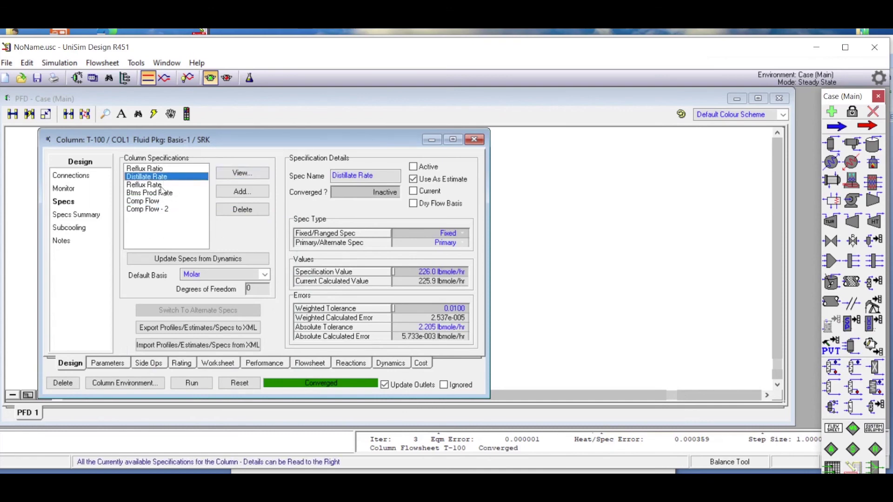
{"action": "left_click", "coordinate": [163, 185]}
{"action": "left_click", "coordinate": [164, 193]}
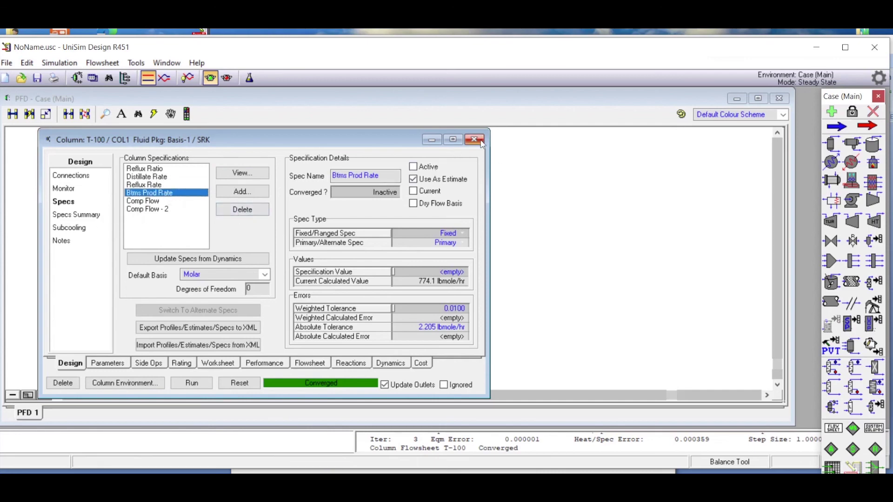
Reset column T-100's solution and rerun the column with the two component flow specifications
{"action": "left_click_drag", "start_coordinate": [398, 144], "coordinate": [751, 110]}
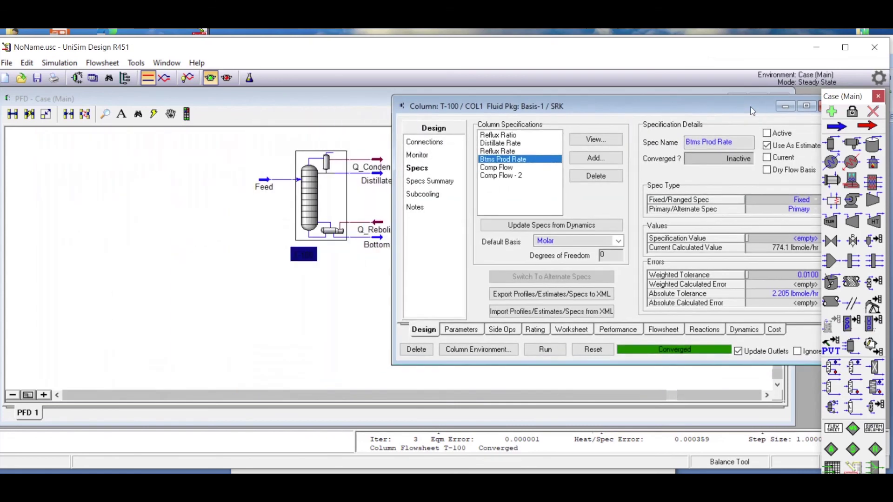
{"action": "left_click", "coordinate": [604, 352]}
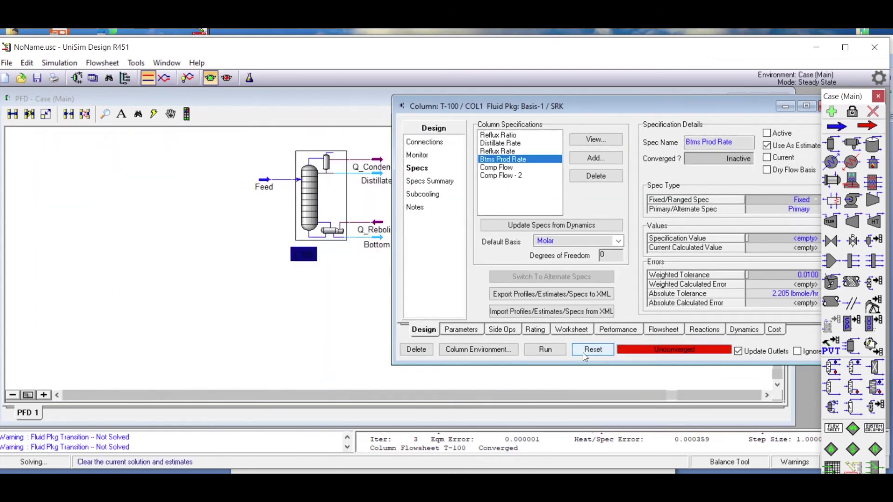
{"action": "left_click", "coordinate": [551, 351]}
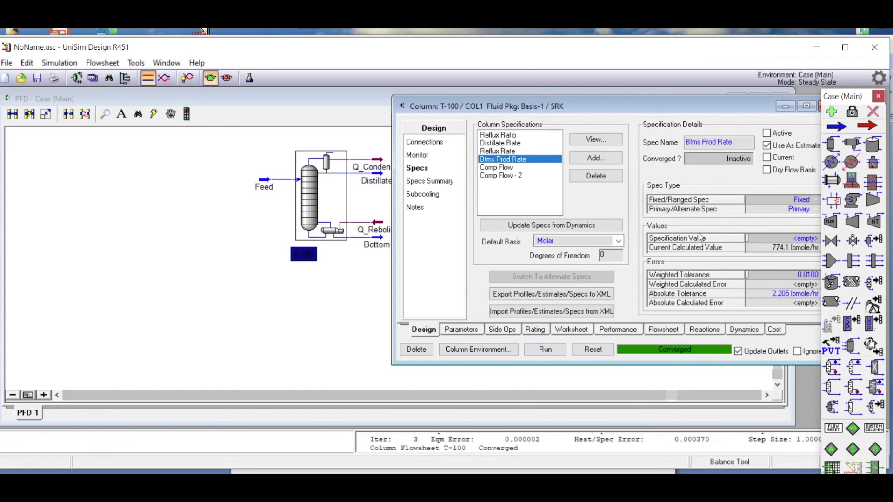
Review T-100's feed, bottom and distillate conditions and compositions, plus its steady-state pressure, temperature and flow profiles by stage
{"action": "left_click_drag", "start_coordinate": [616, 104], "coordinate": [389, 86]}
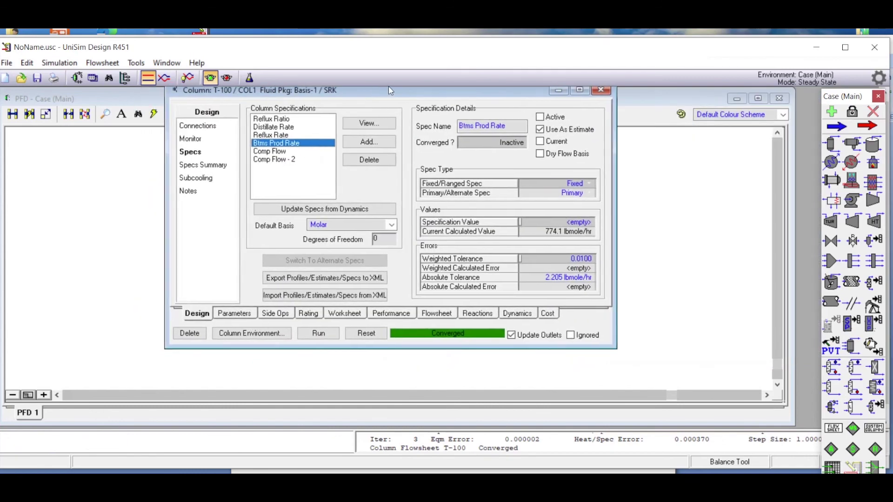
{"action": "left_click", "coordinate": [345, 313]}
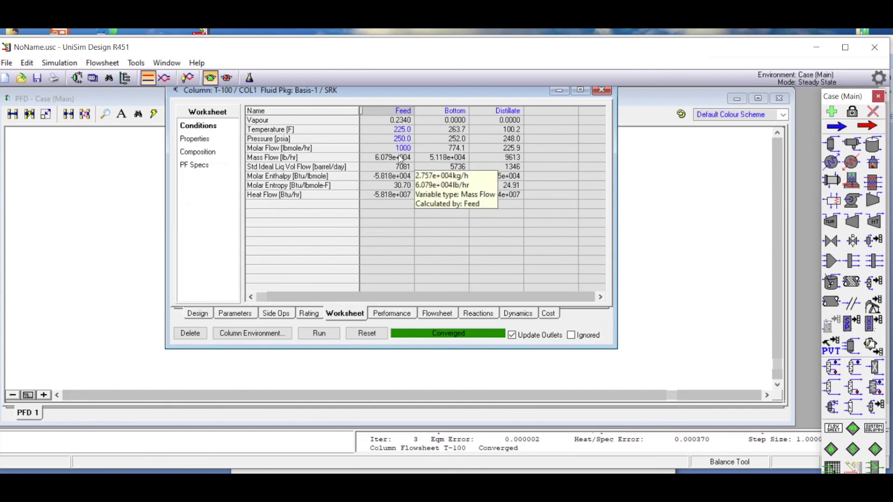
{"action": "mouse_move", "coordinate": [454, 162]}
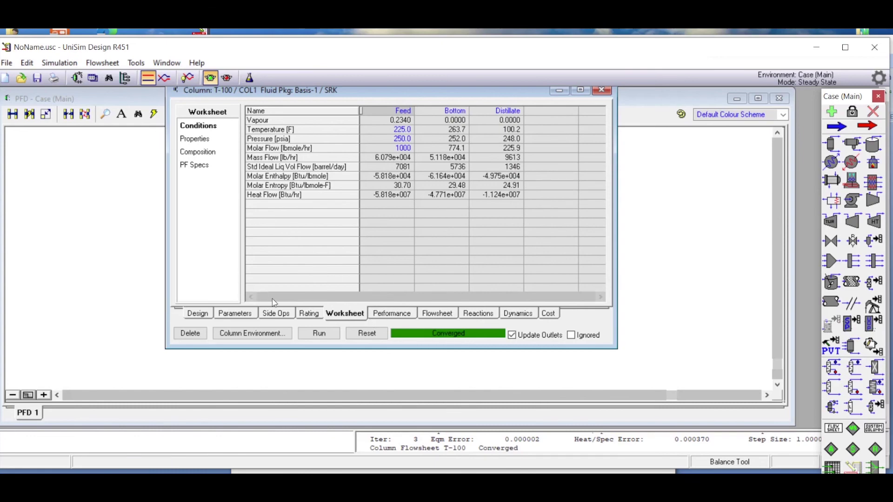
{"action": "left_click", "coordinate": [204, 153]}
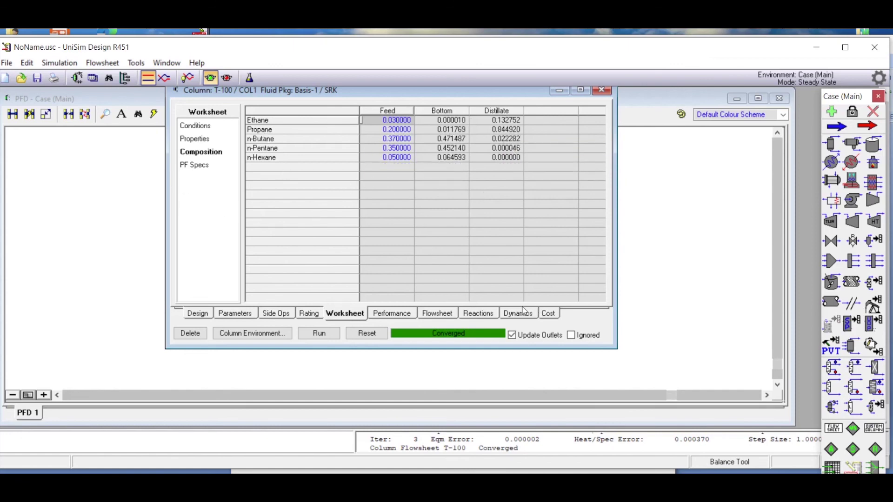
{"action": "left_click", "coordinate": [234, 313]}
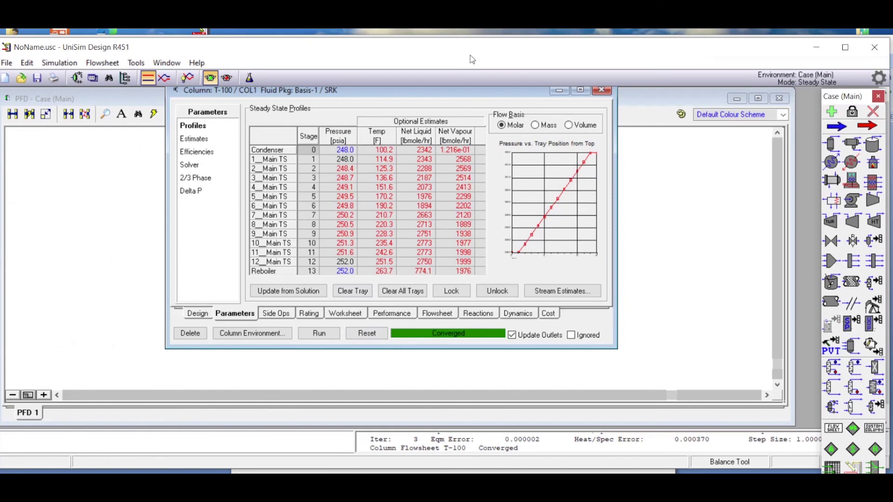
{"action": "left_click_drag", "start_coordinate": [450, 92], "coordinate": [450, 123]}
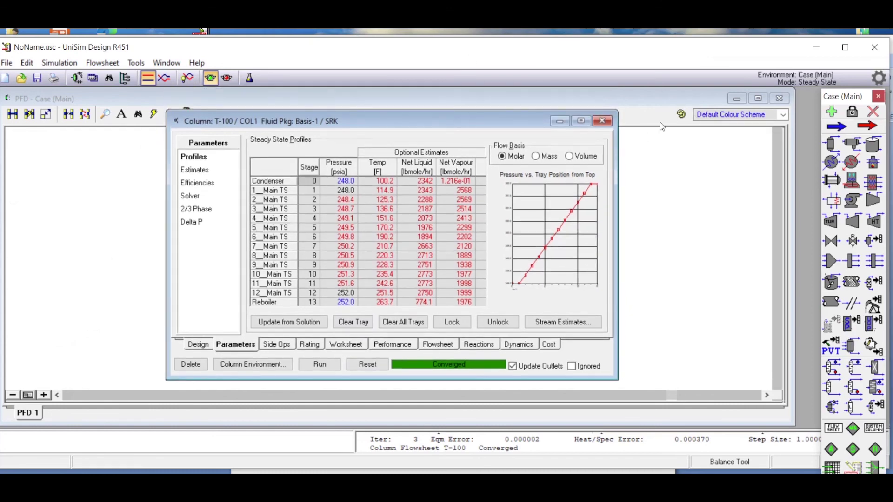